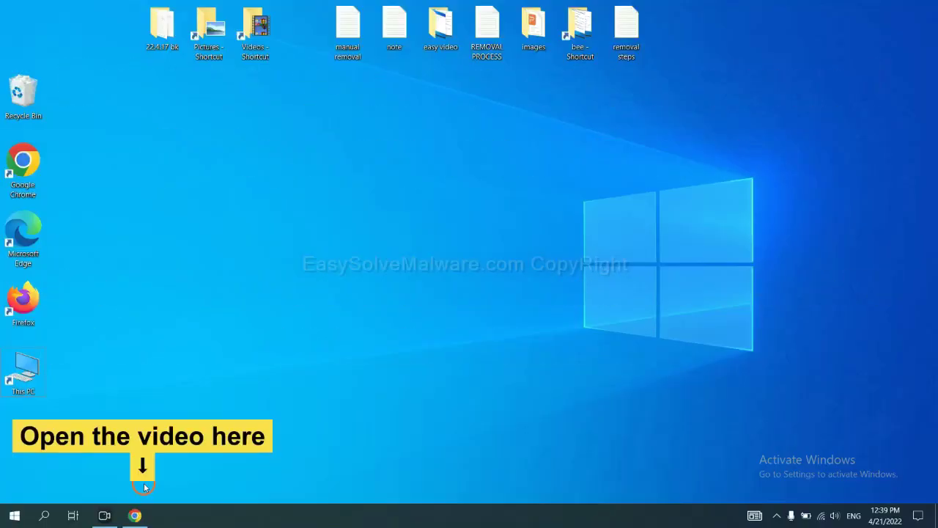
- Bring up the easysolvemalware.com removal guide in Chrome and scroll down to the SpyHunter download
click(140, 513)
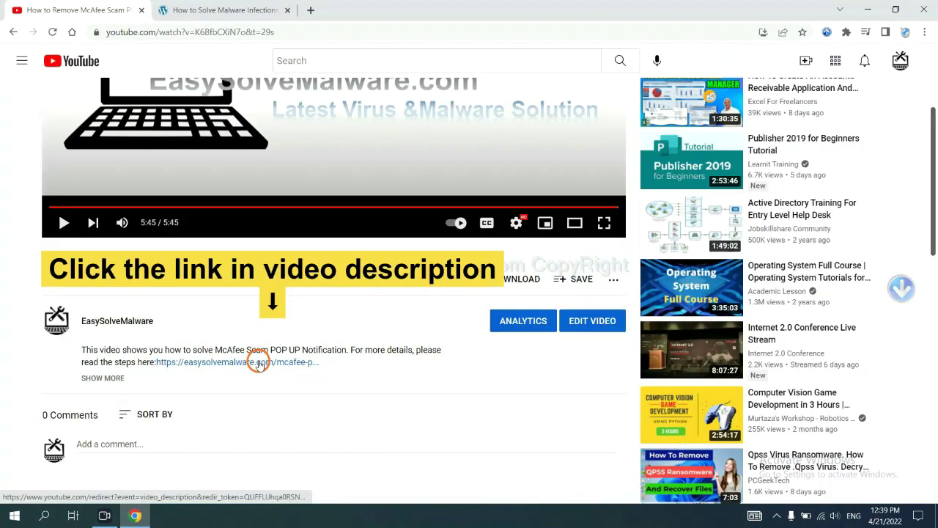
click(236, 10)
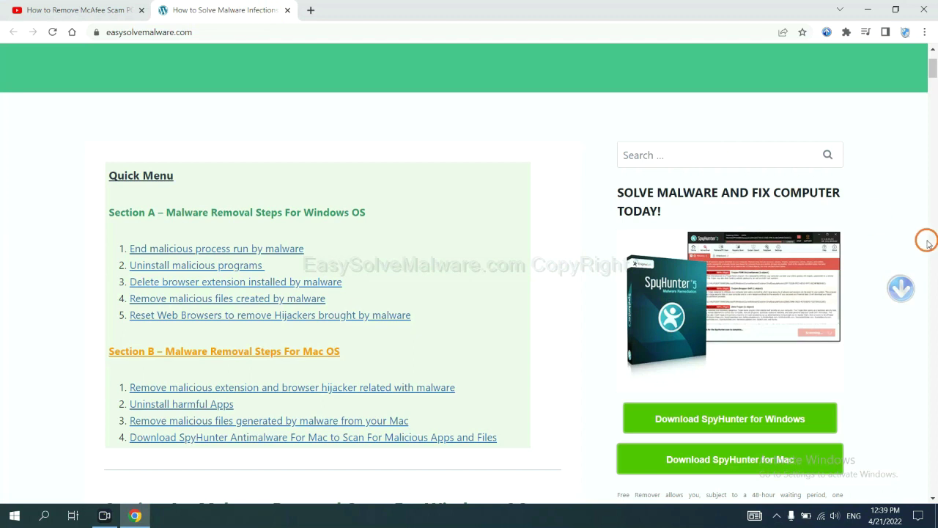
scroll(931, 249, down, 1)
scroll(931, 246, down, 1)
scroll(931, 243, down, 1)
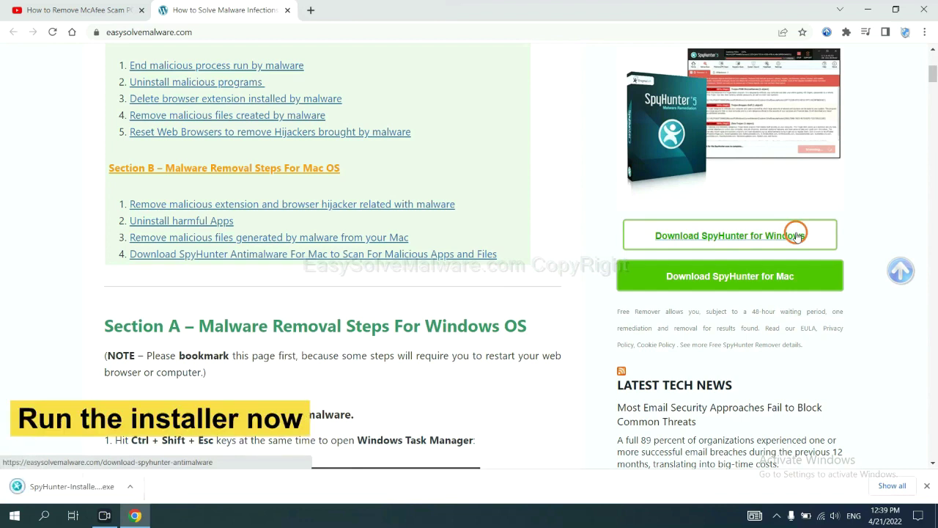
- Run the downloaded SpyHunter 5 installer in English, accept the EULA, and start installing
click(59, 489)
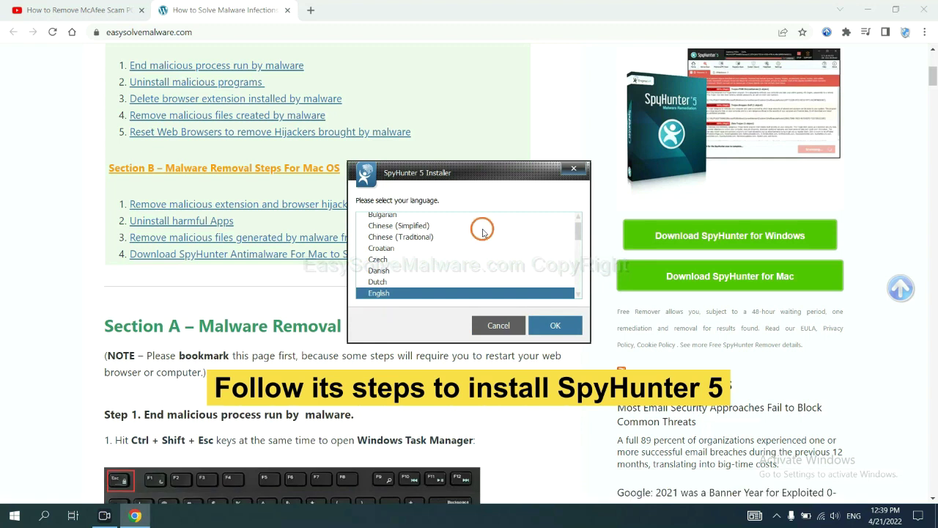
click(541, 323)
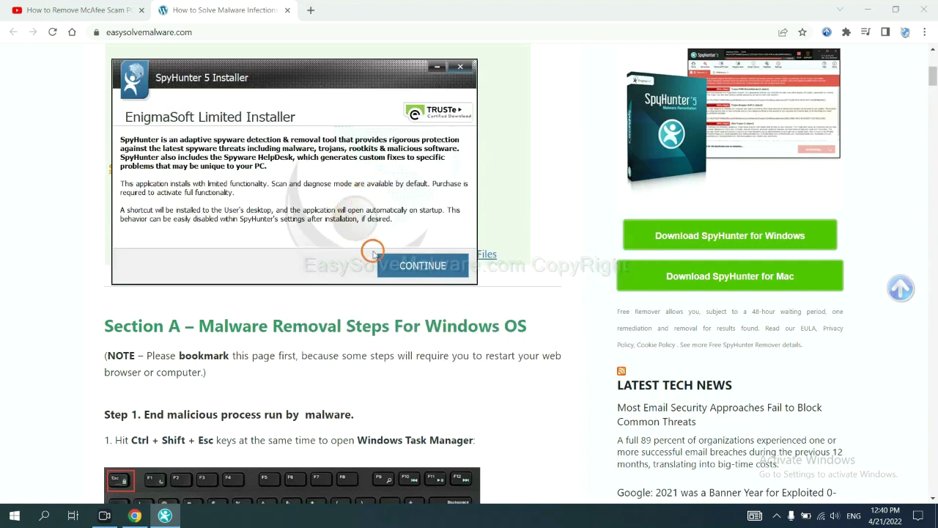
click(399, 268)
click(302, 234)
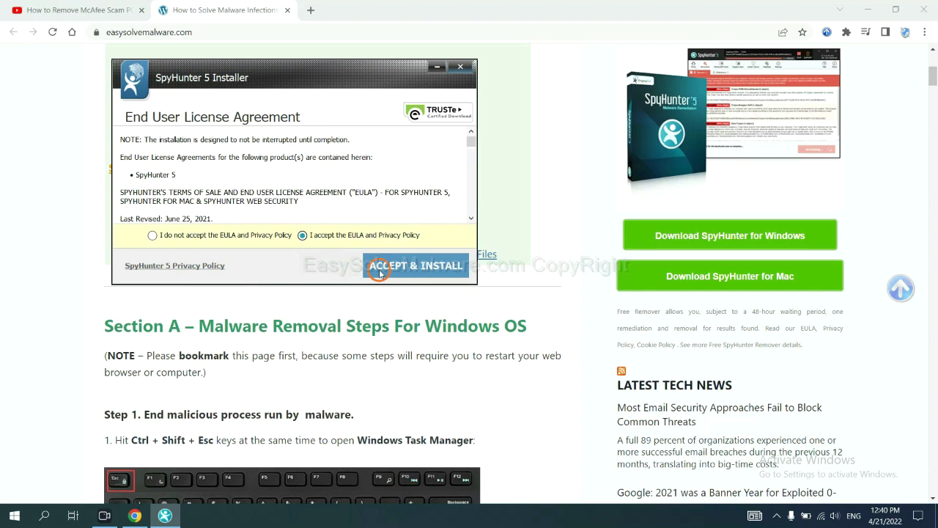
click(380, 270)
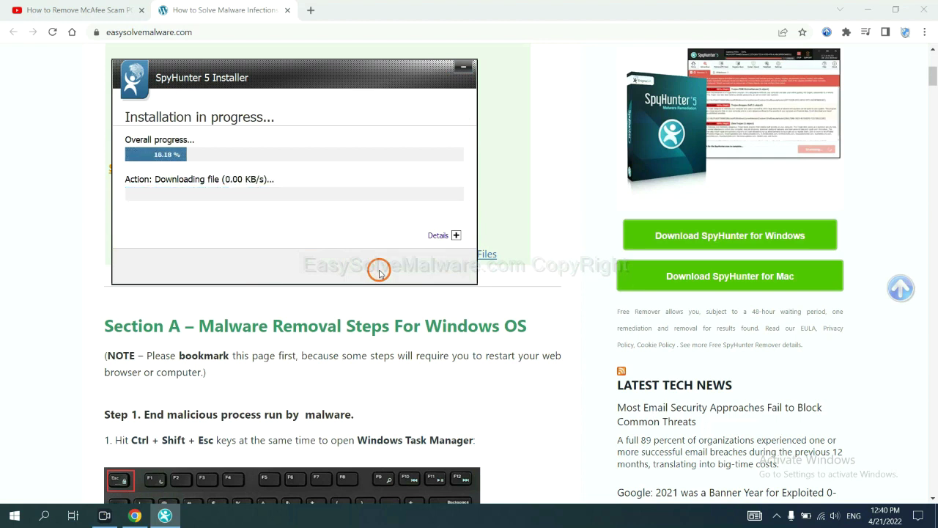
- Finish SpyHunter setup, run a scan, and continue past the Unknown Objects results
click(463, 333)
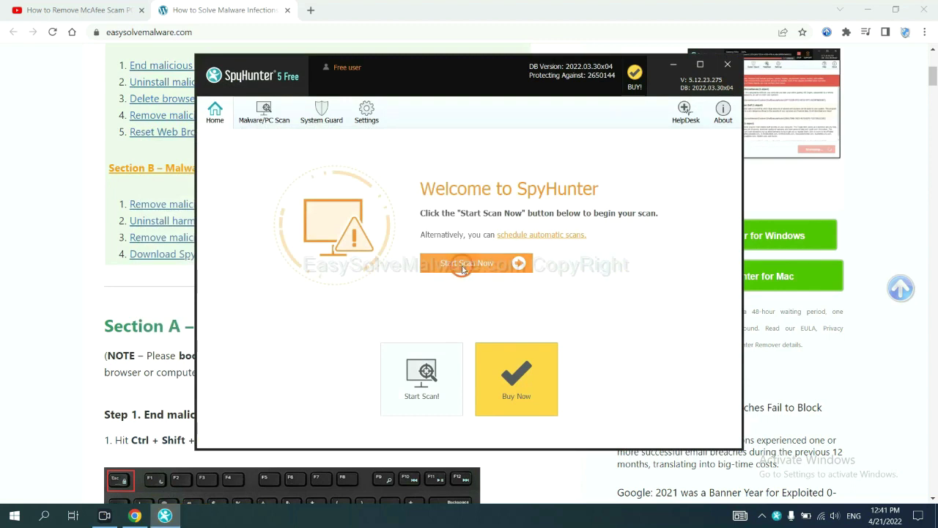
click(462, 269)
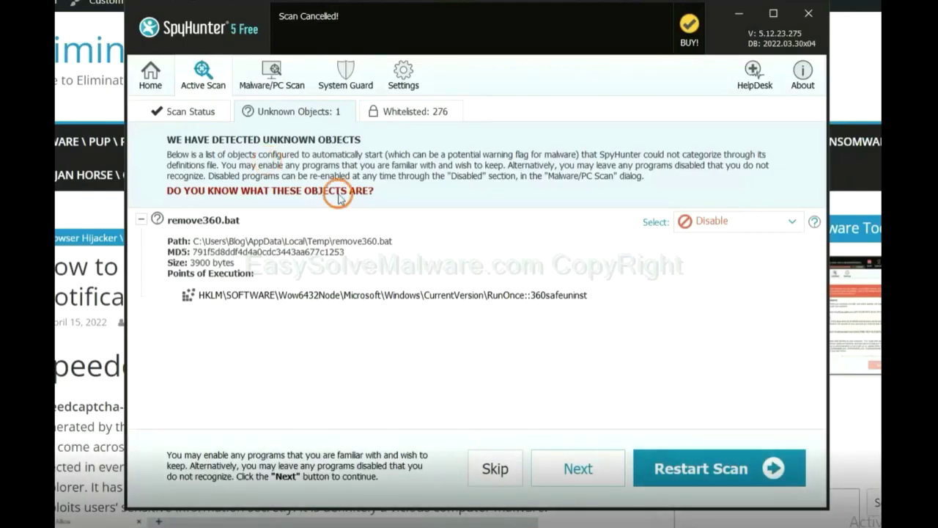
click(577, 470)
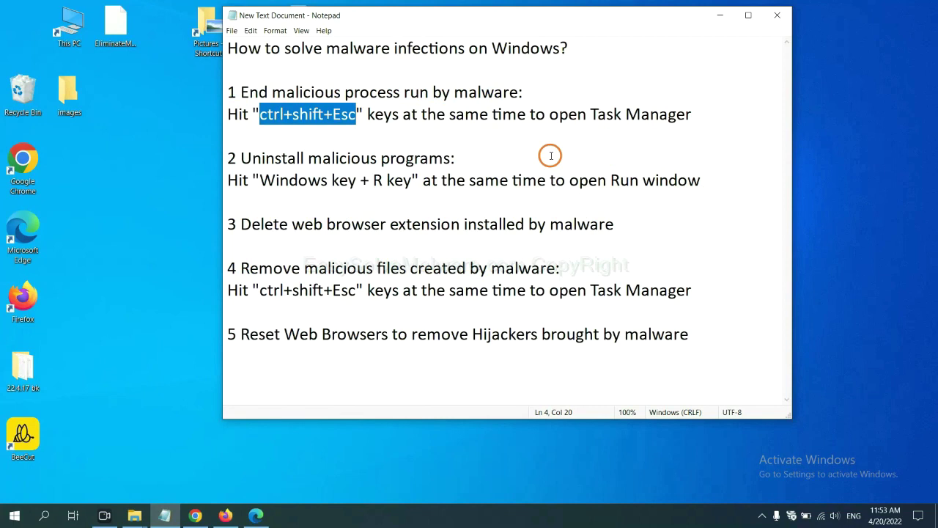
- Highlight the ctrl+shift+Esc shortcut in step 1 of the Notepad notes
click(331, 118)
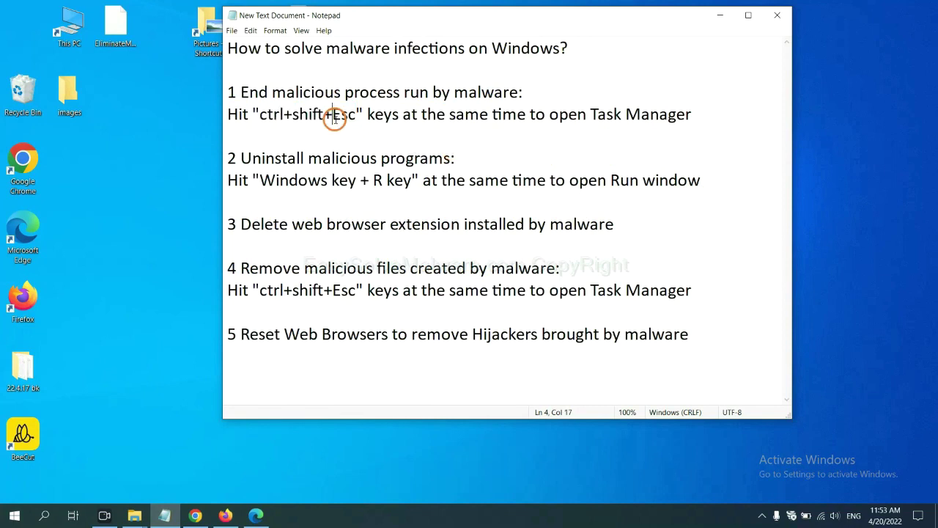
drag(357, 117, 261, 117)
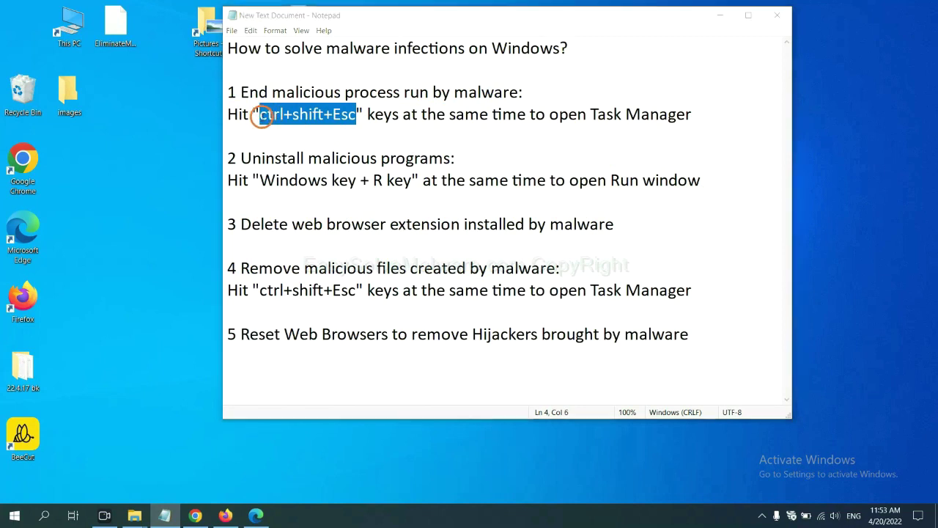
- End the Usermode Font Driver Host process in Task Manager, then close it and return to Notepad
key(ctrl+shift+Escape)
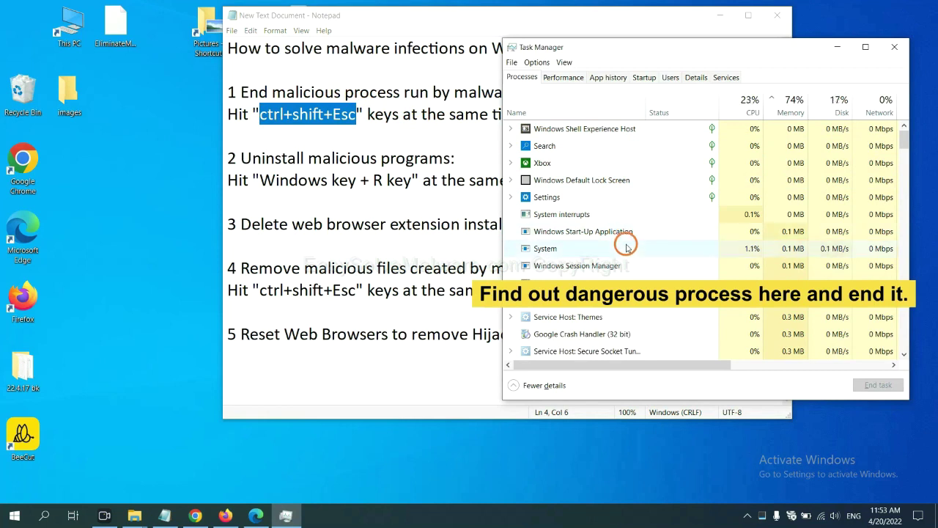
click(627, 248)
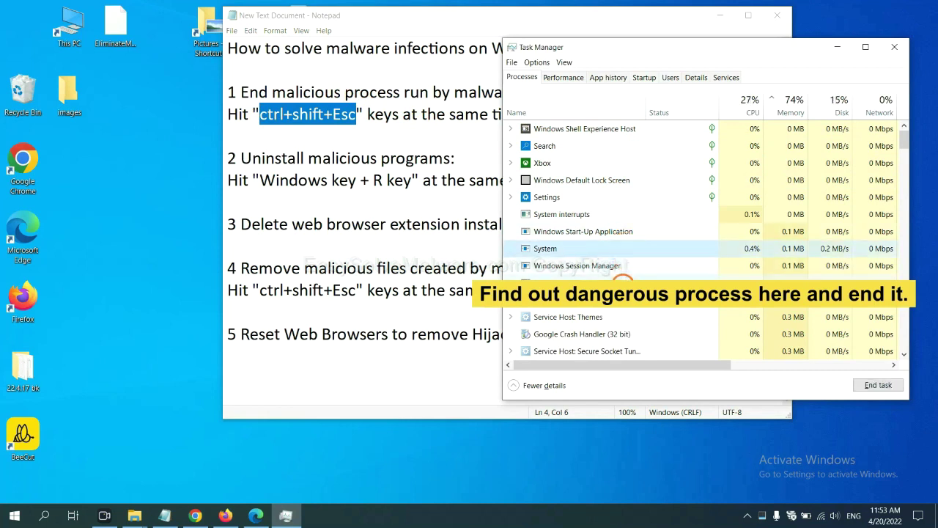
click(623, 282)
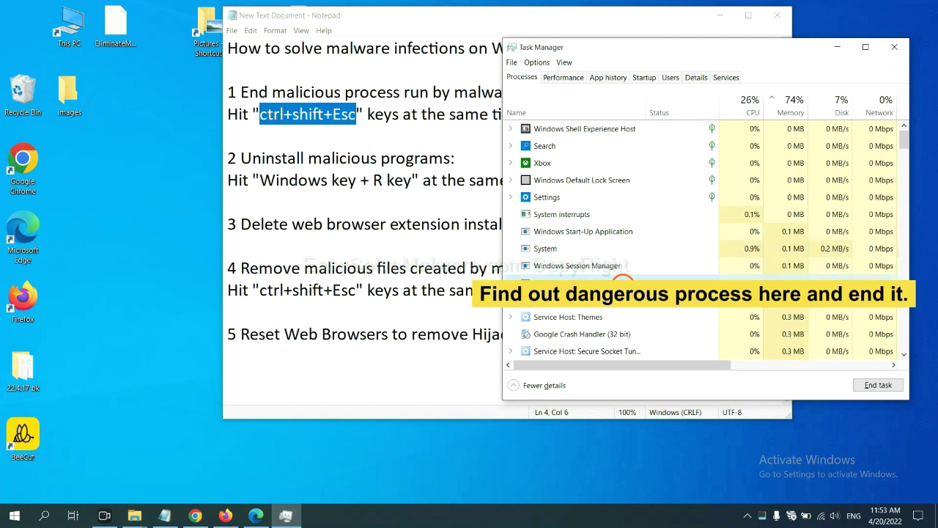
click(886, 386)
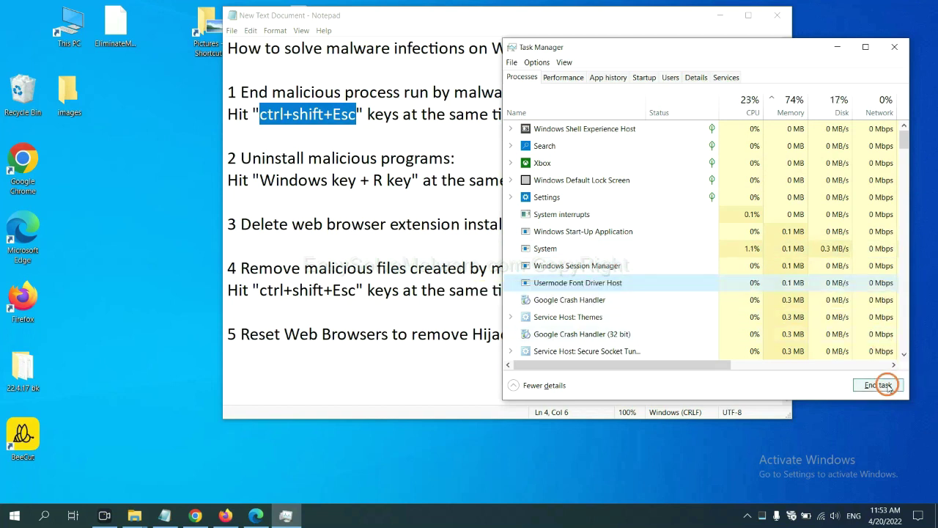
click(891, 49)
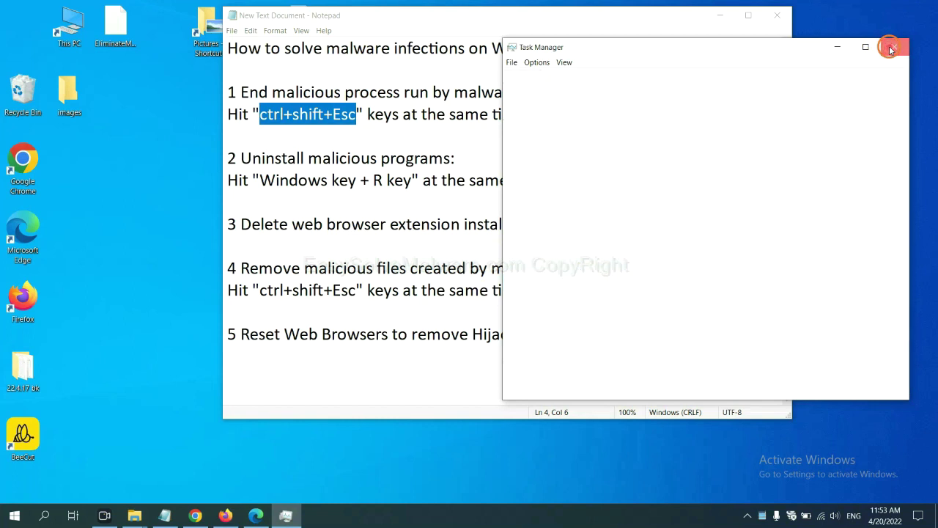
click(583, 170)
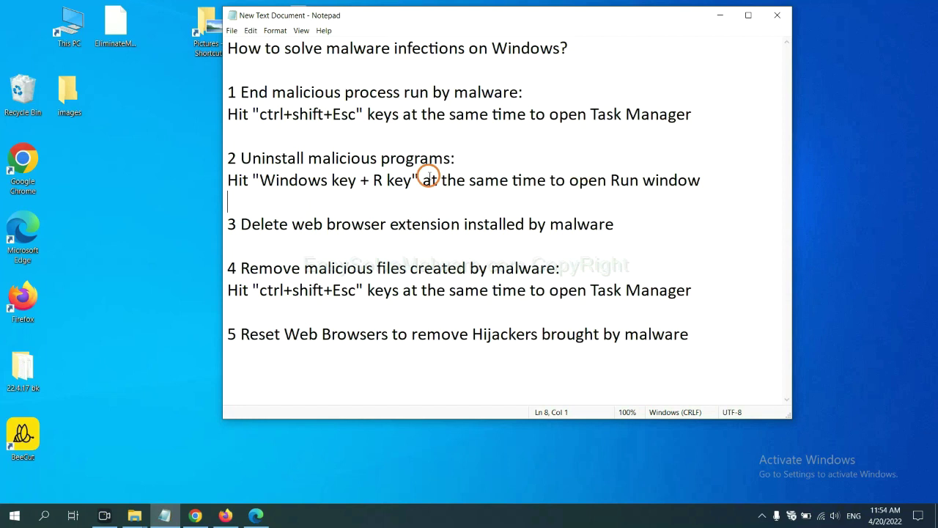
- Highlight the Windows key + R shortcut and place the Run box beside step 2
drag(258, 183, 409, 189)
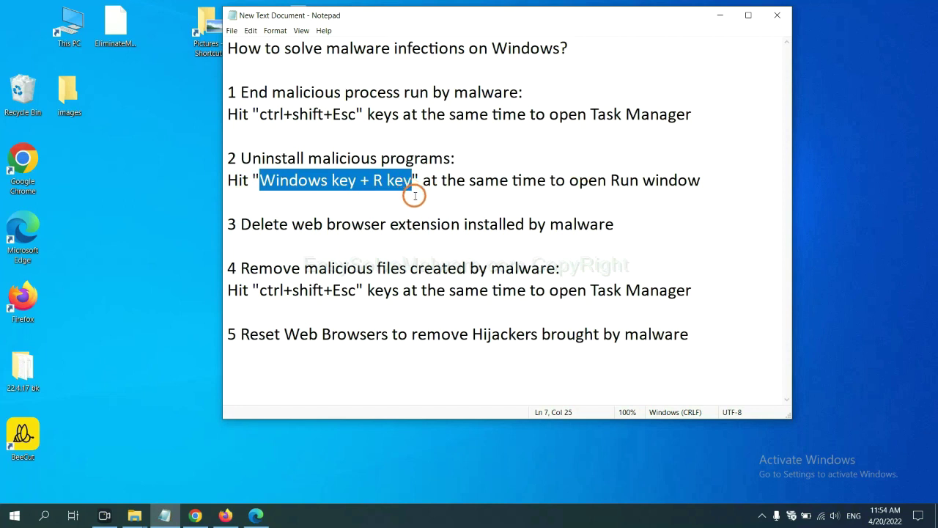
key(super+r)
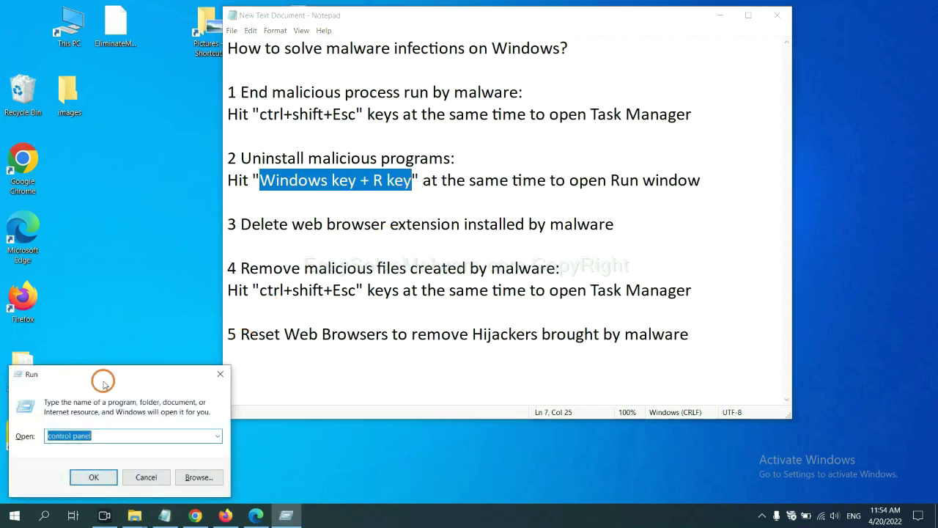
drag(104, 384, 716, 164)
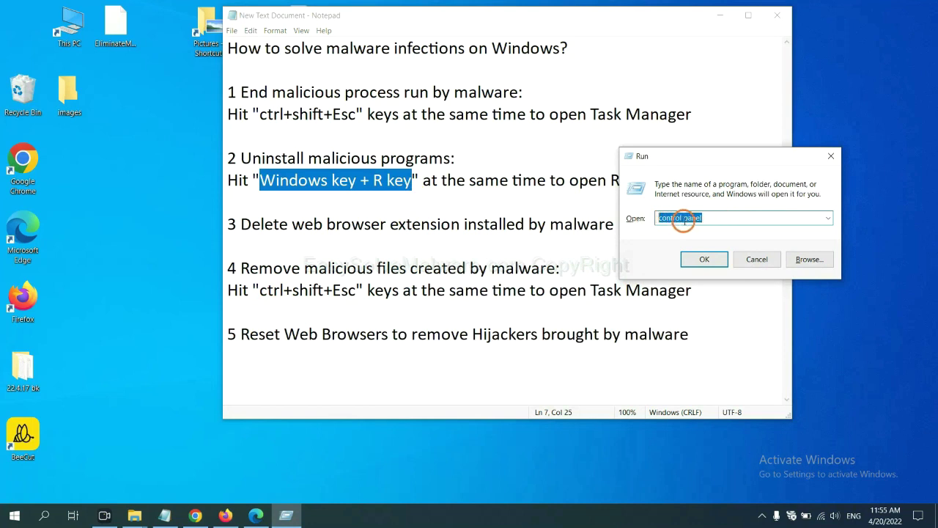
- Open Control Panel's installed programs list, select Xiph.Org Open Codecs, then close the list
click(700, 265)
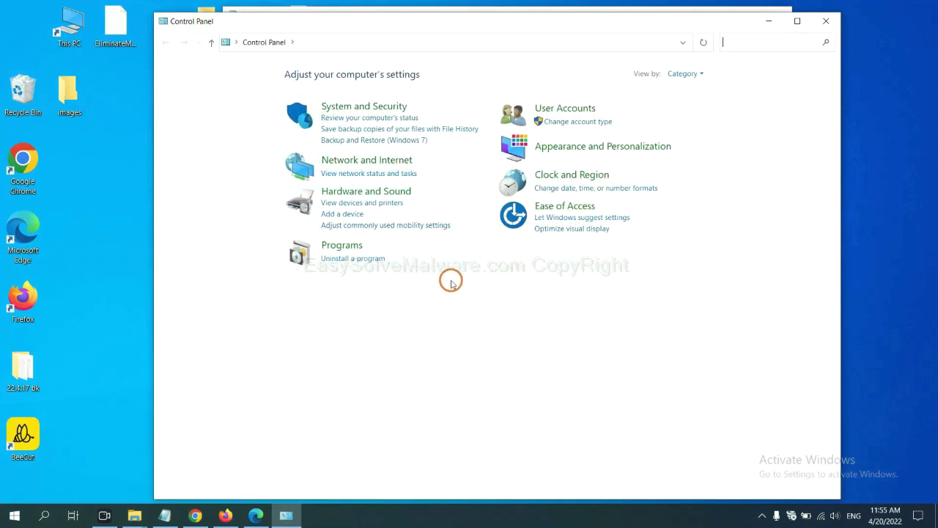
click(370, 260)
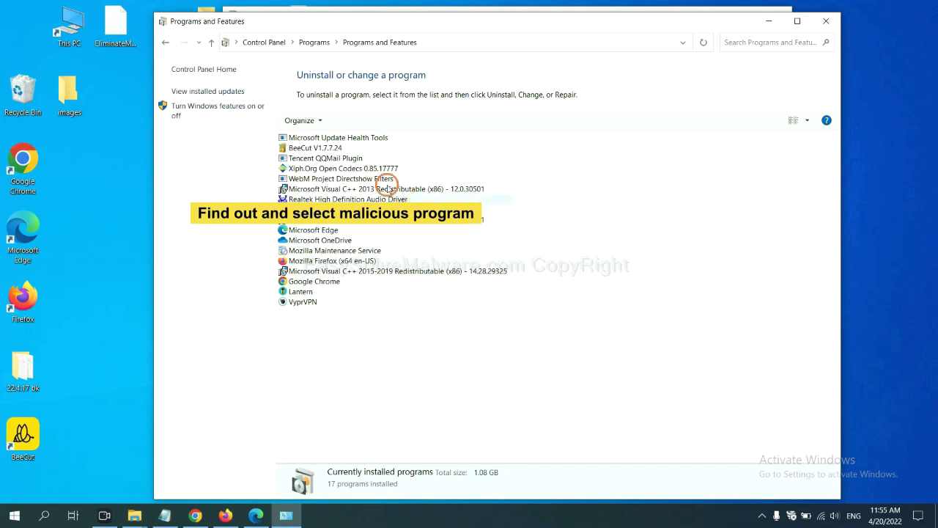
click(369, 168)
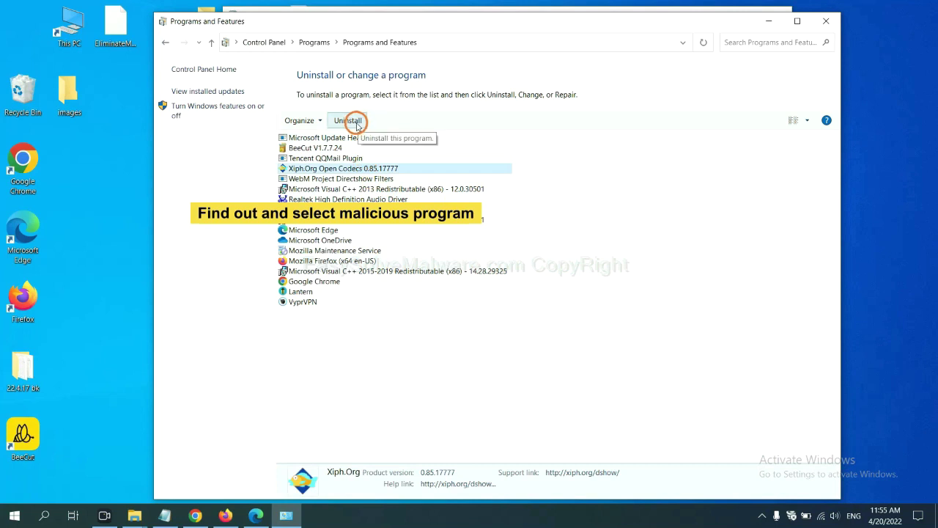
click(825, 21)
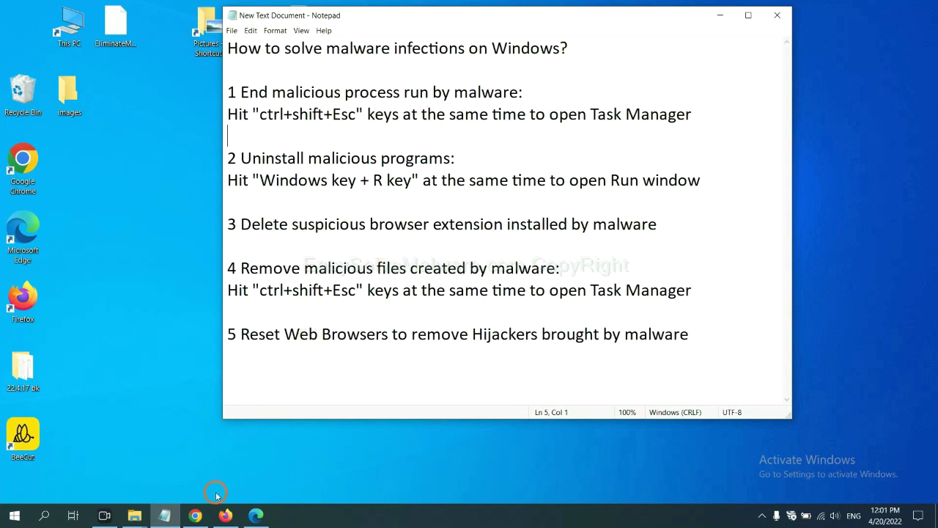
- Open Chrome's Extensions page through More tools in the main menu
click(199, 515)
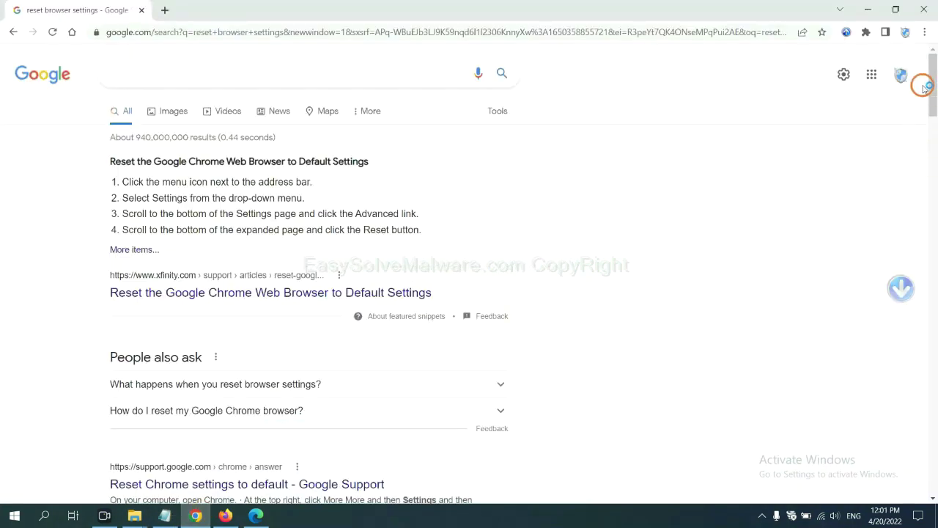
click(924, 37)
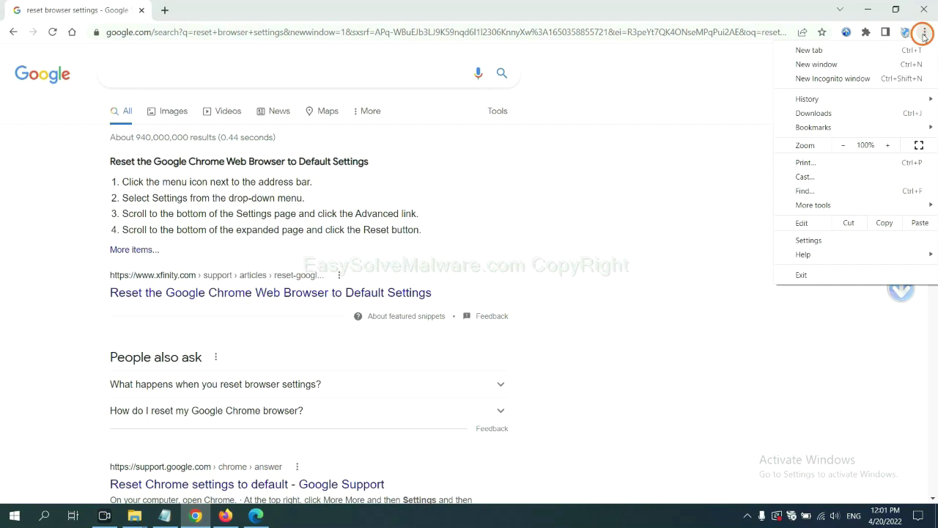
mouse_move(812, 205)
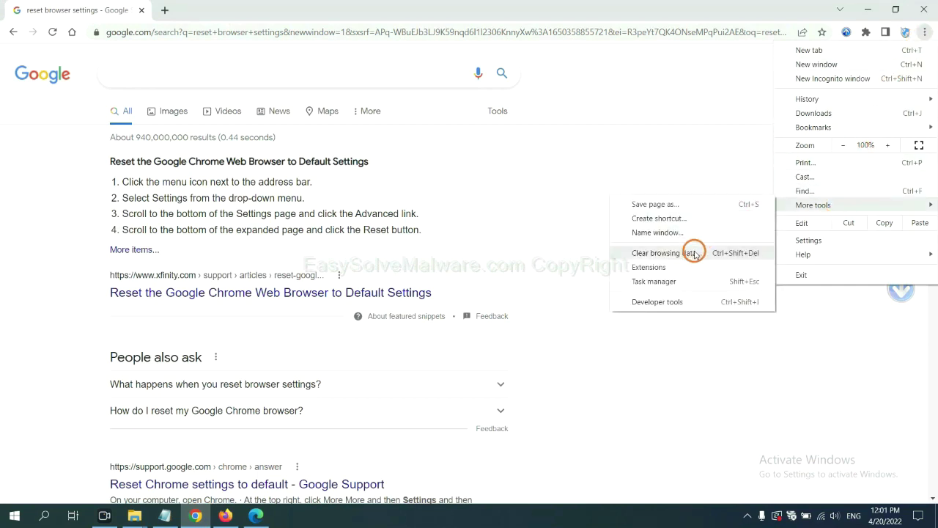
click(689, 267)
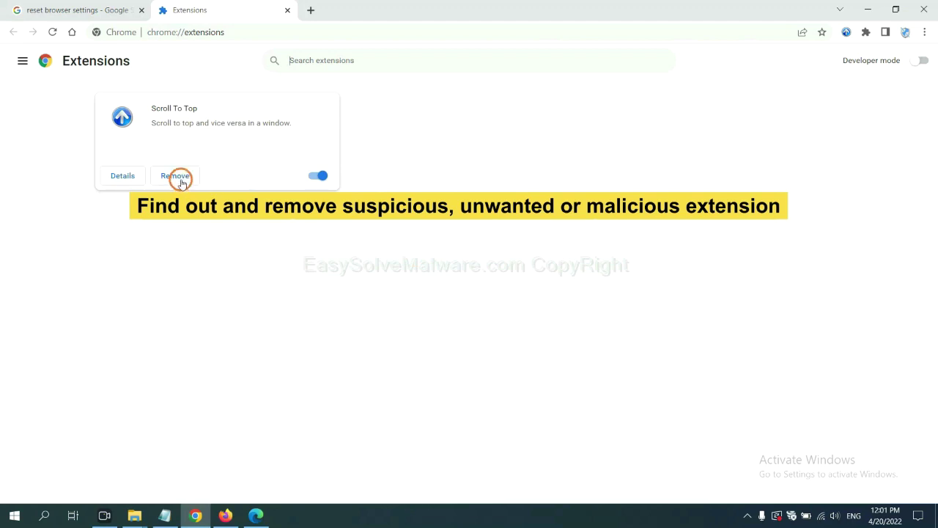
- Open Firefox's Add-ons Manager and show the removal options for GIPHY for Firefox
click(225, 516)
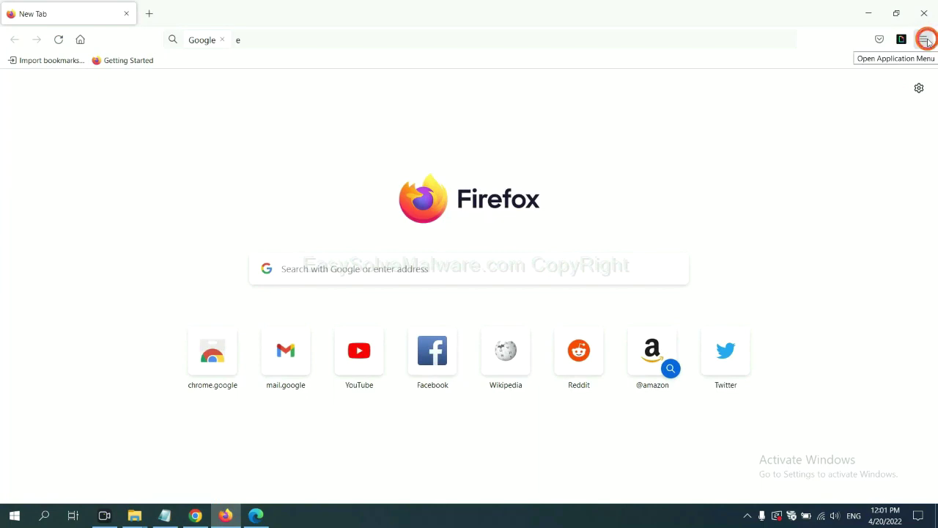
click(926, 40)
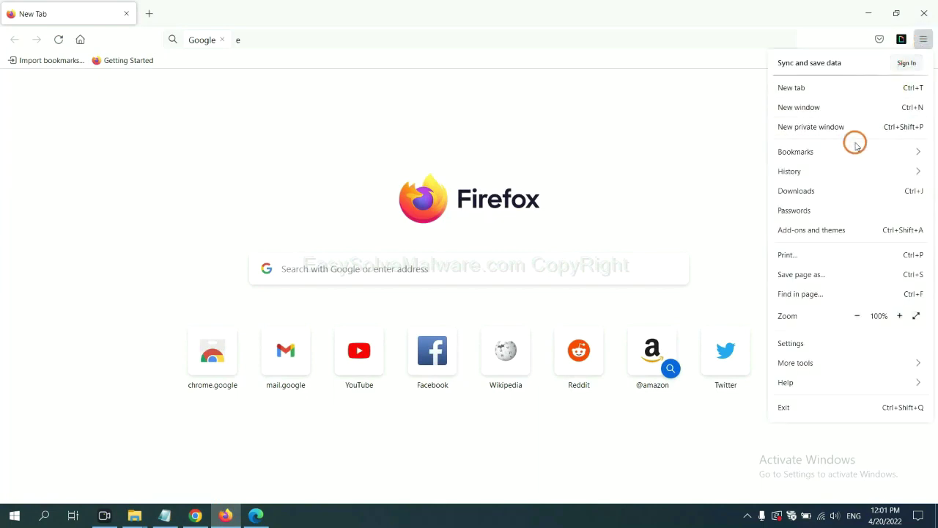
click(819, 236)
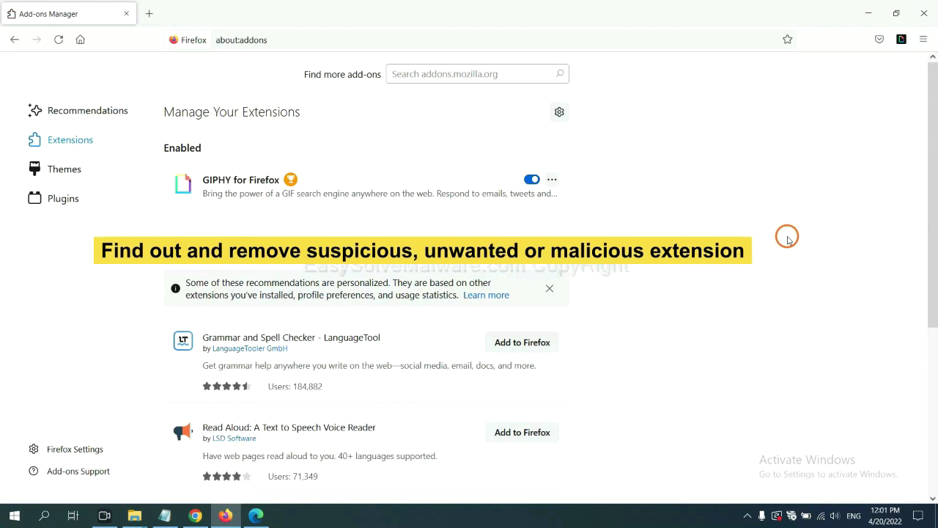
click(552, 180)
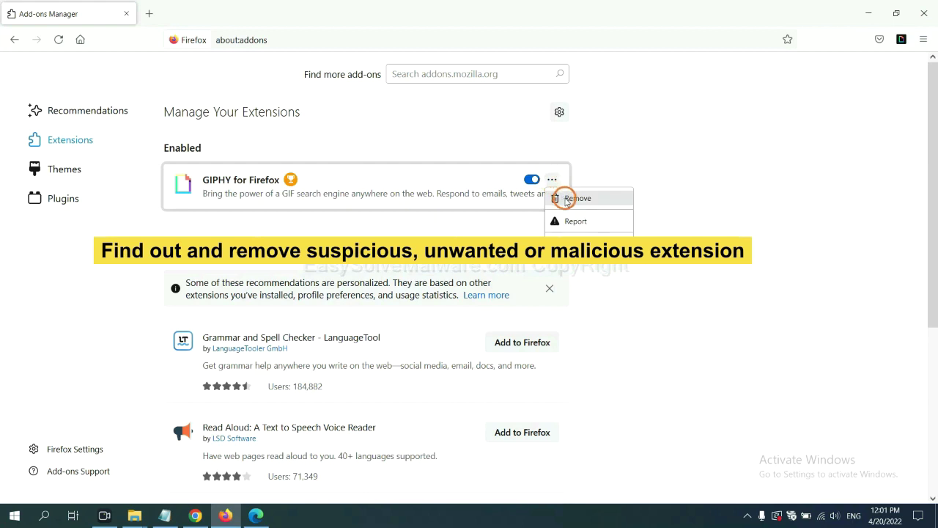
- Open Edge's Manage extensions page from the Settings and more menu
click(255, 517)
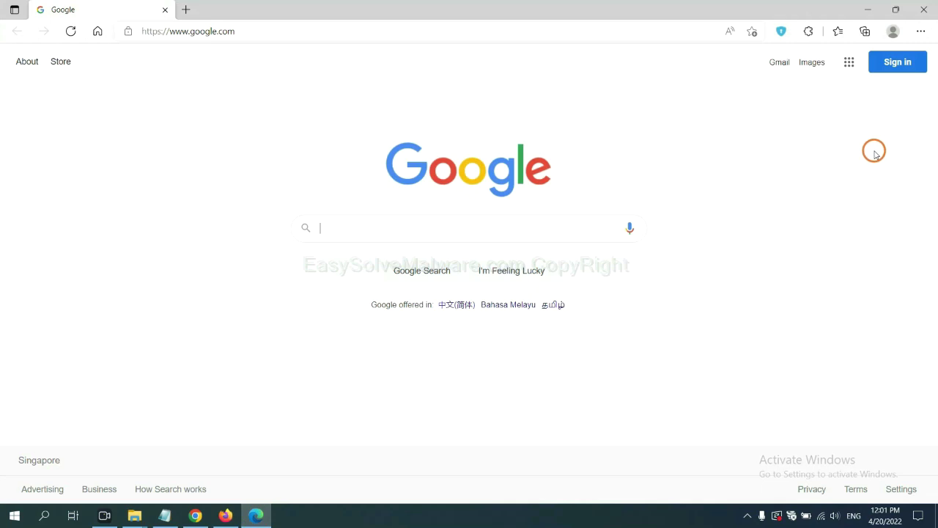
click(920, 32)
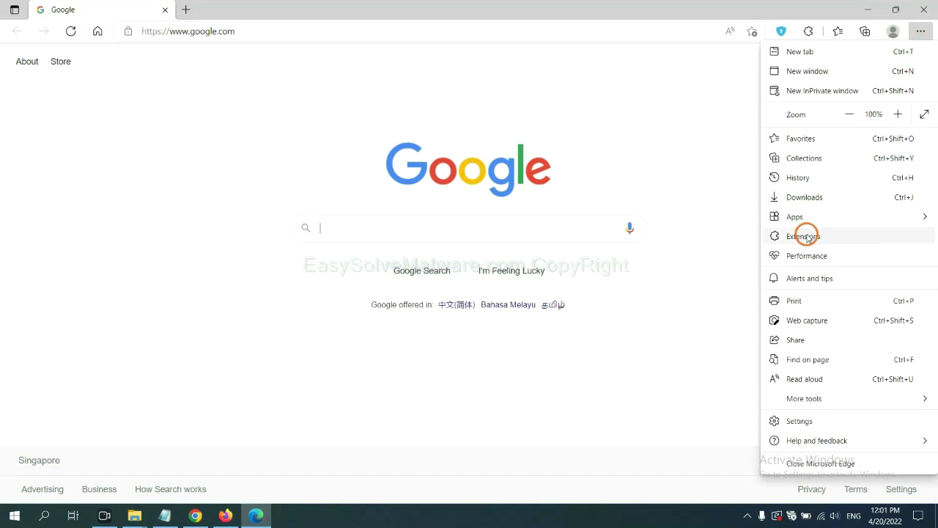
right_click(808, 239)
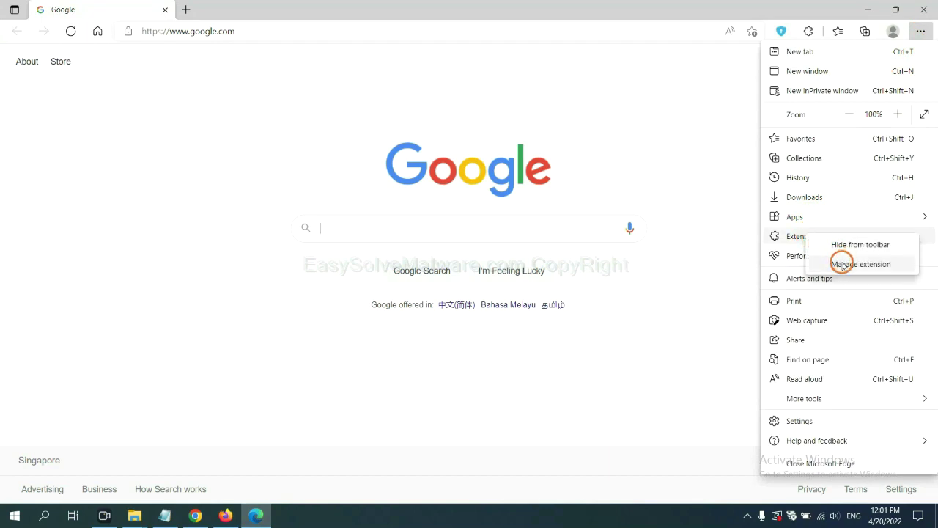
click(843, 264)
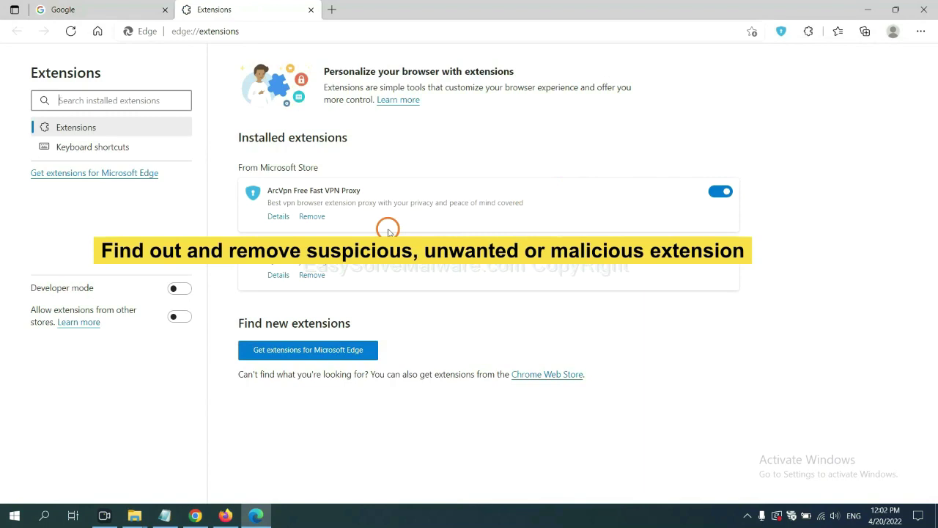
- Remove the ArcVpn Free Fast VPN Proxy extension and show the desktop
click(321, 219)
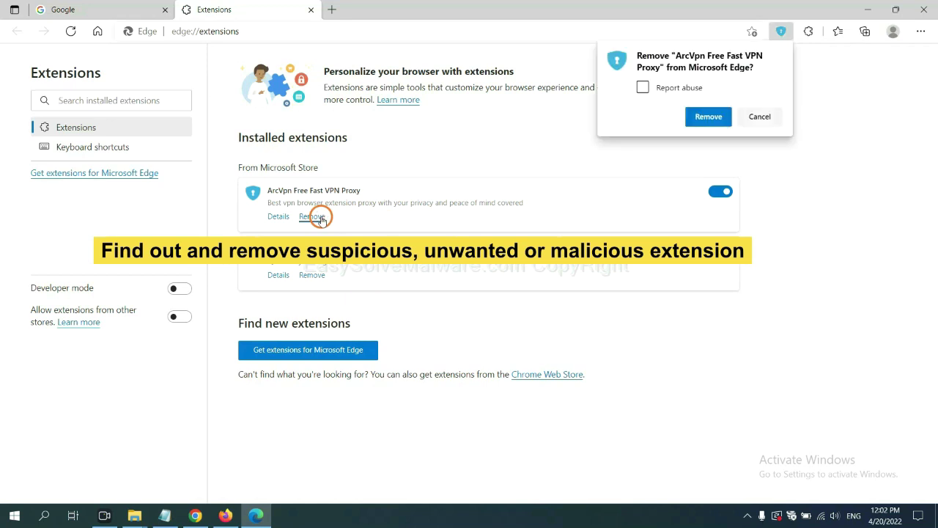
click(702, 119)
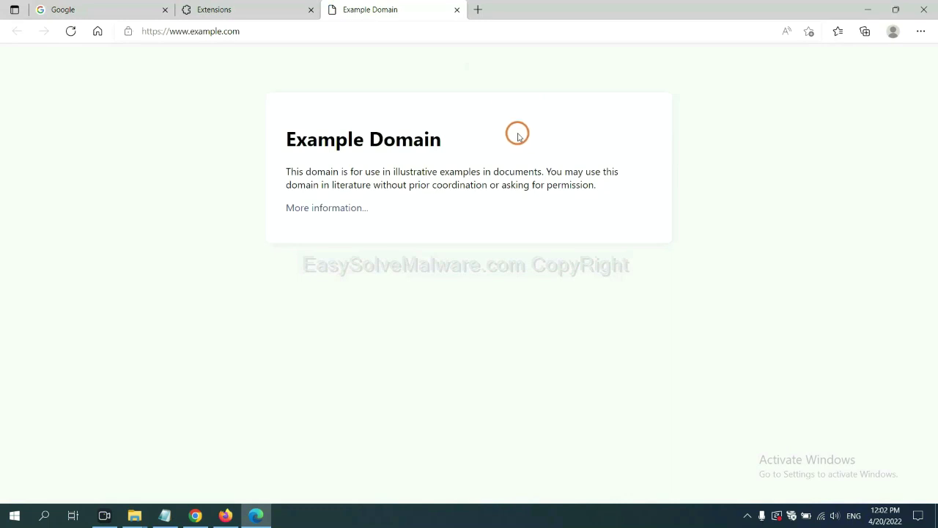
click(935, 523)
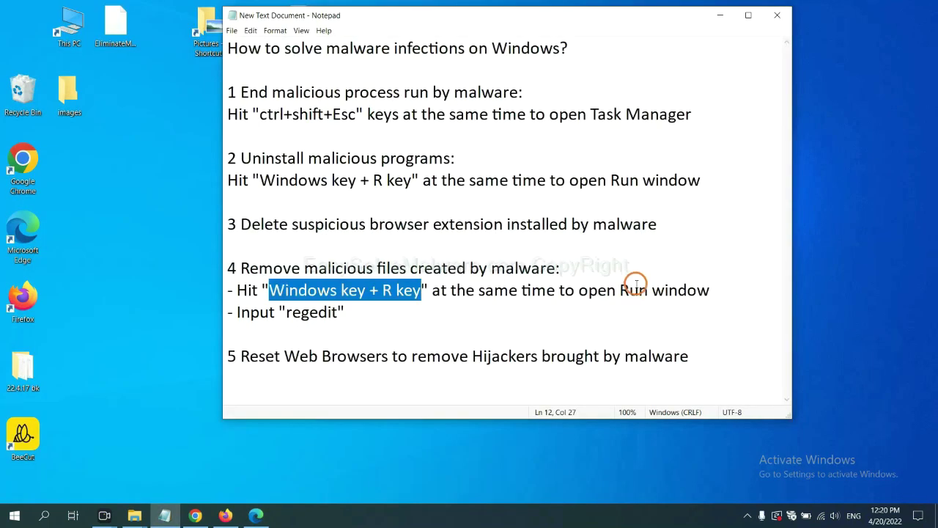
- Review step 4's Run and regedit instructions in the Notepad notes
click(636, 287)
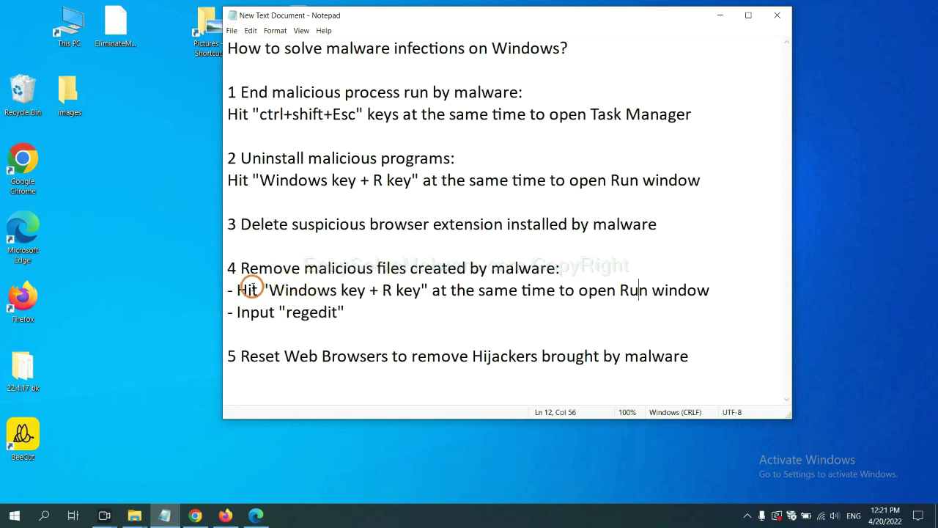
drag(238, 289, 533, 303)
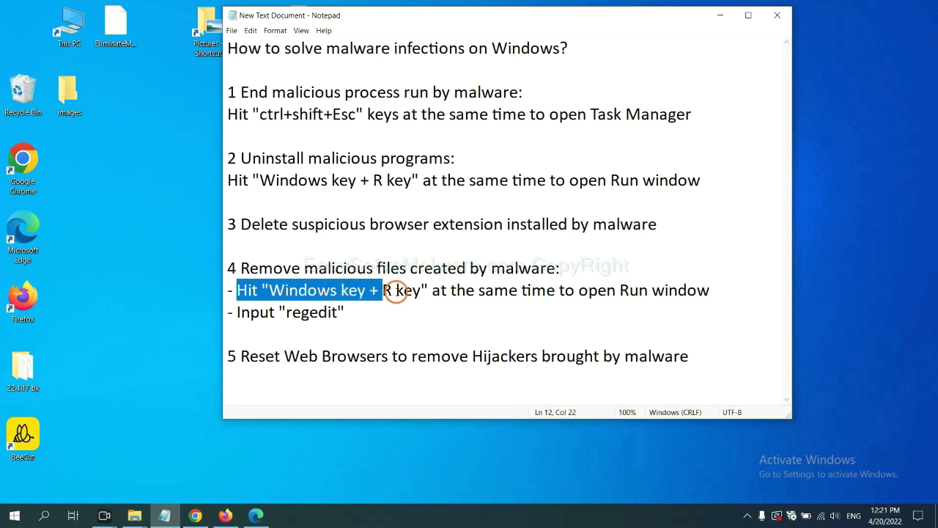
click(544, 297)
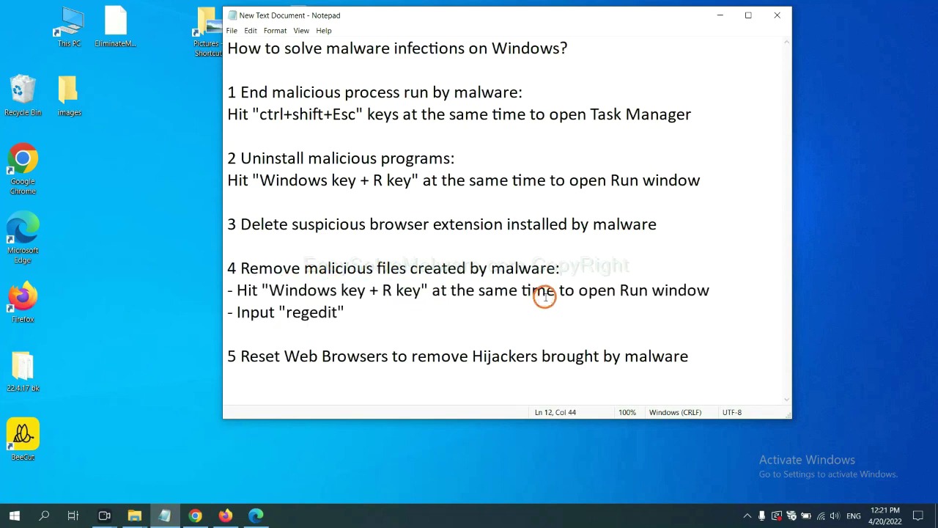
- Launch Registry Editor by running regedit from the Run box
key(super+r)
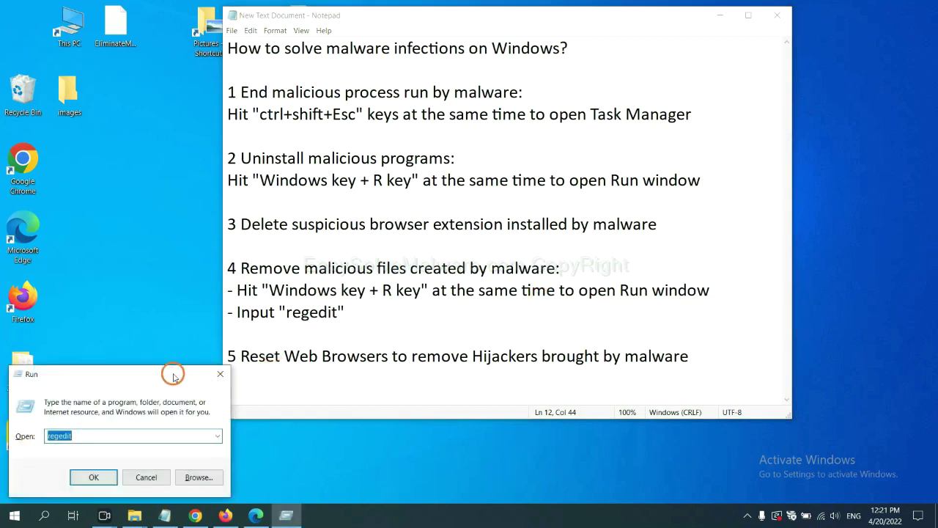
drag(173, 371, 749, 194)
click(661, 257)
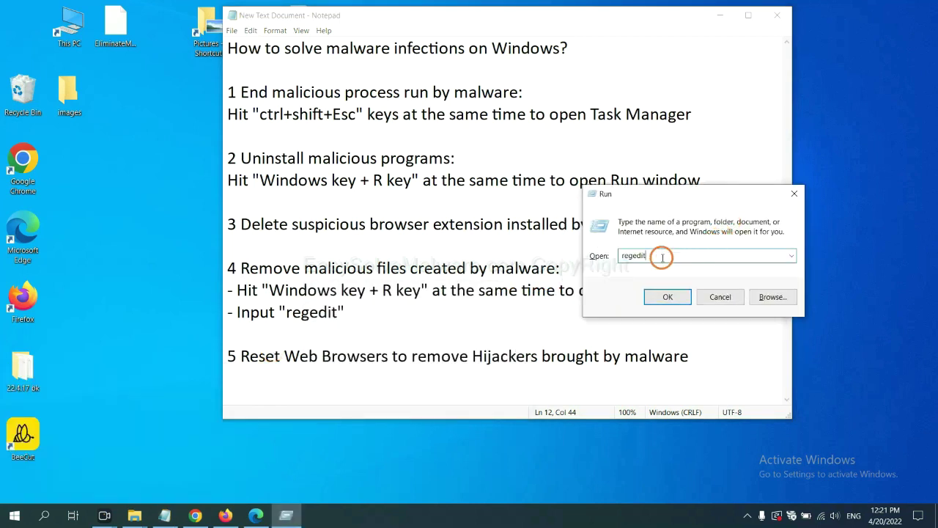
click(666, 296)
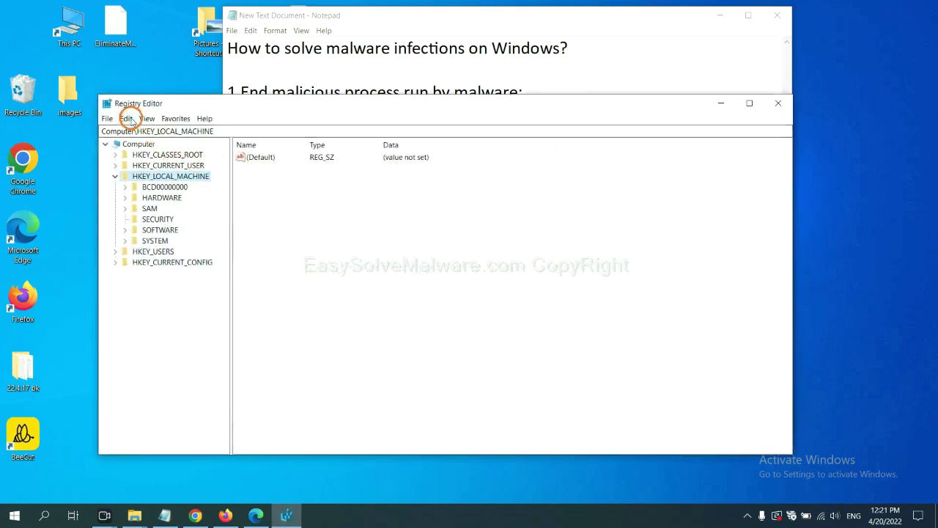
- Search all registry keys, values and data for the malware's name with Find
click(130, 119)
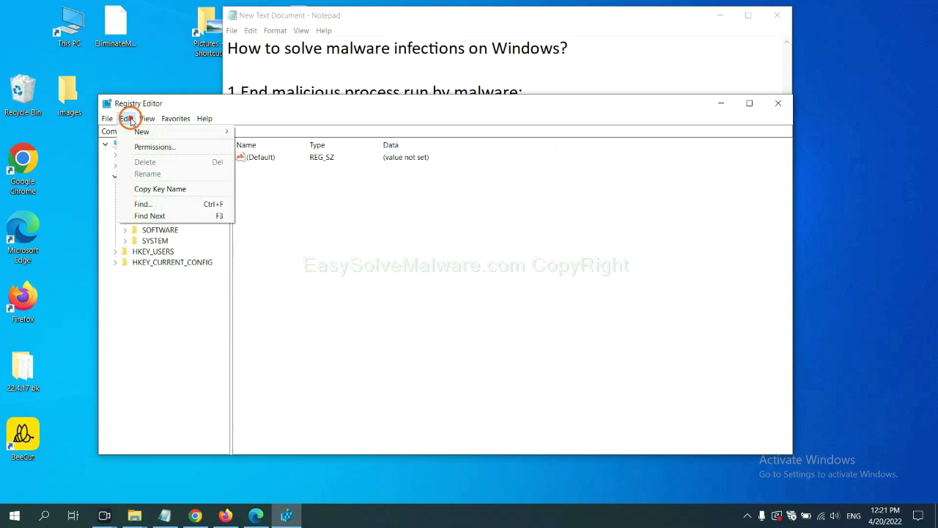
click(165, 204)
drag(266, 154, 357, 176)
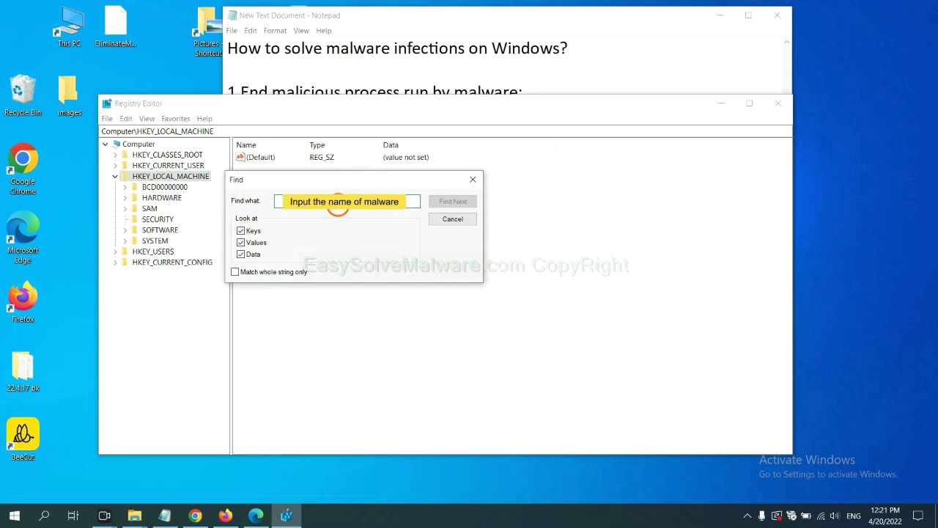
text(be)
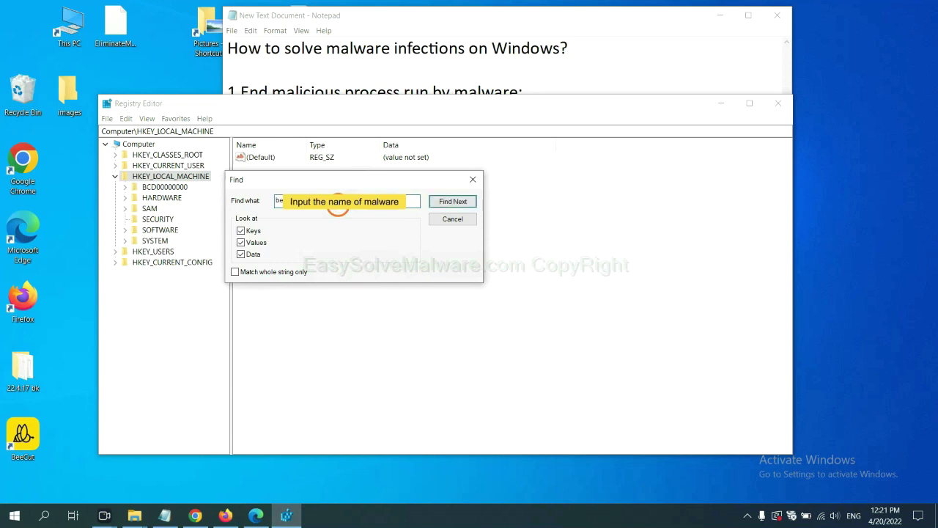
click(450, 202)
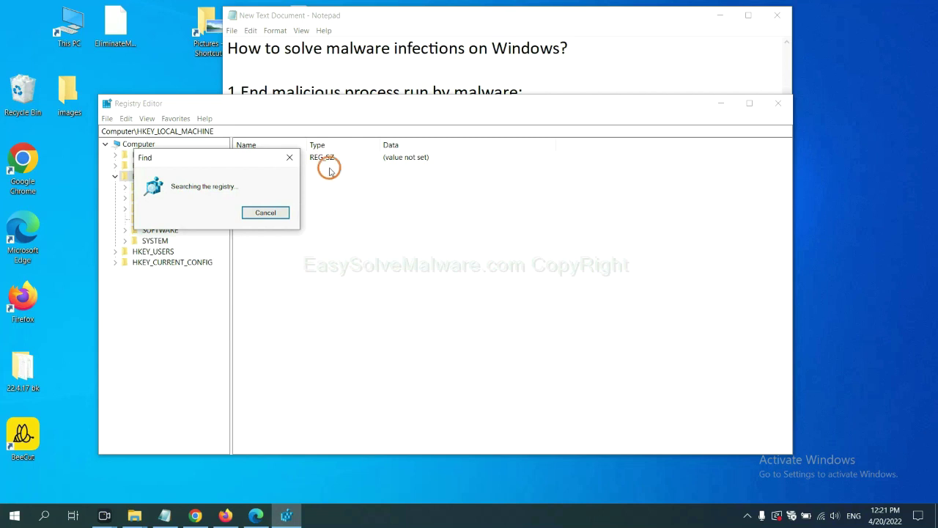
- Find the BeeCut.exe match under FEATURE_BROWSER_EMULATION and bring up that key's actions
drag(228, 155, 372, 155)
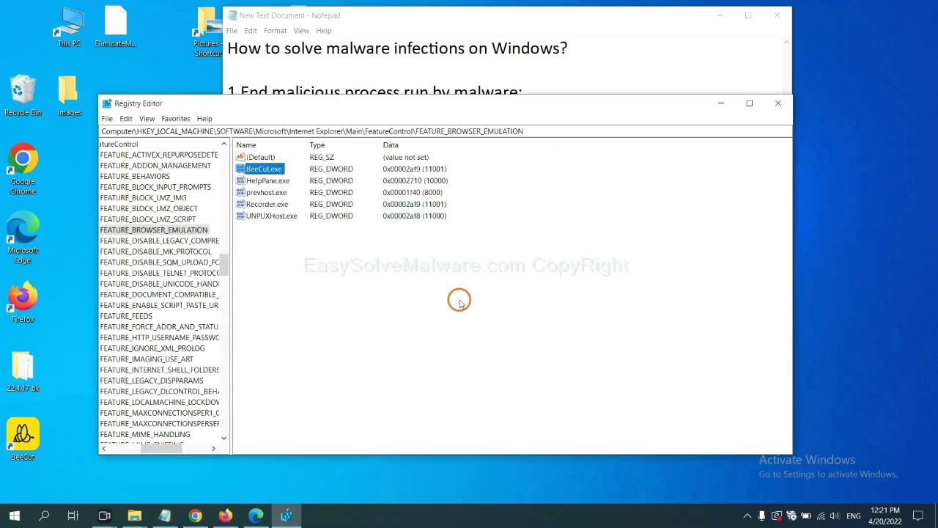
drag(158, 448, 151, 445)
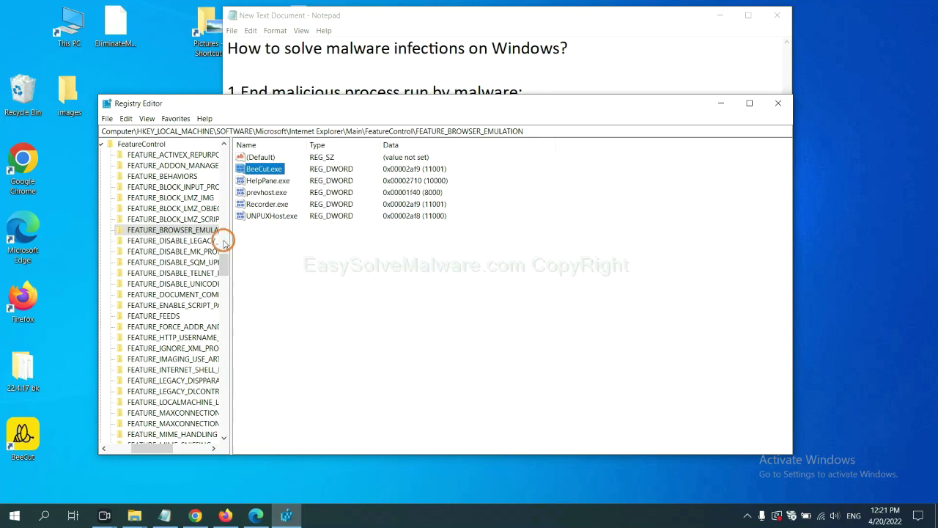
right_click(189, 230)
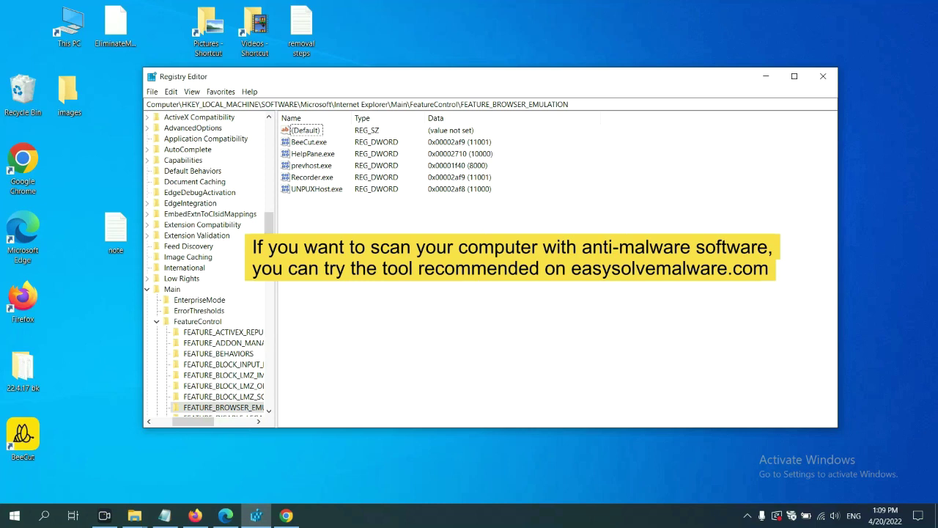
- Look over the Quick Menu of removal steps on the easysolvemalware.com guide
click(287, 515)
scroll(680, 322, down, 1)
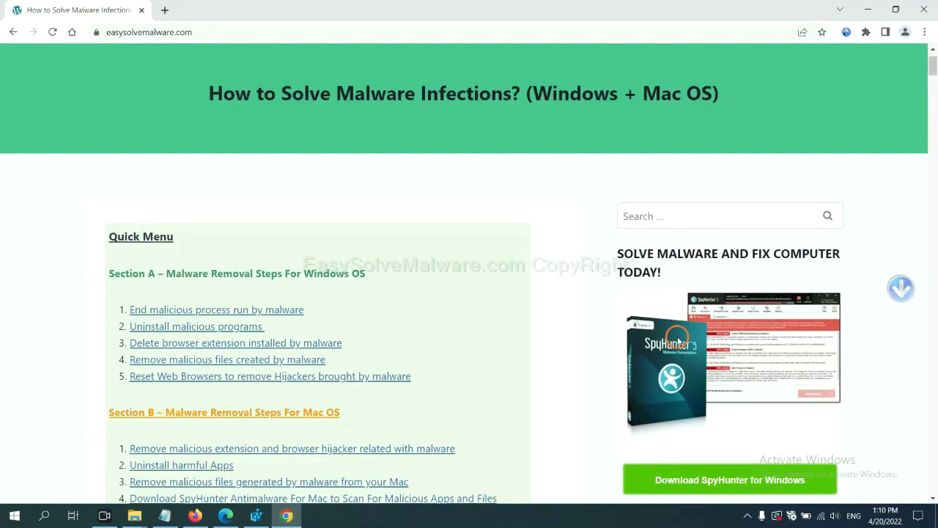
scroll(674, 336, up, 1)
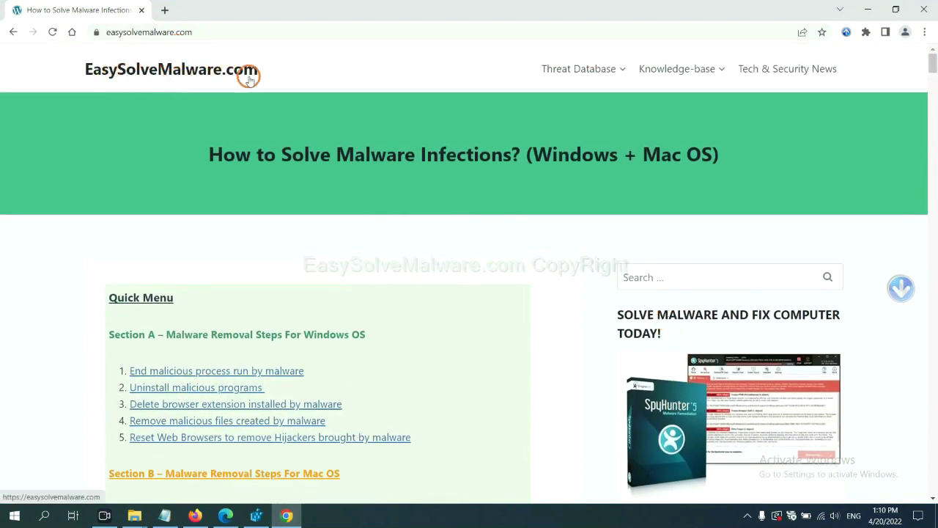
scroll(777, 359, down, 3)
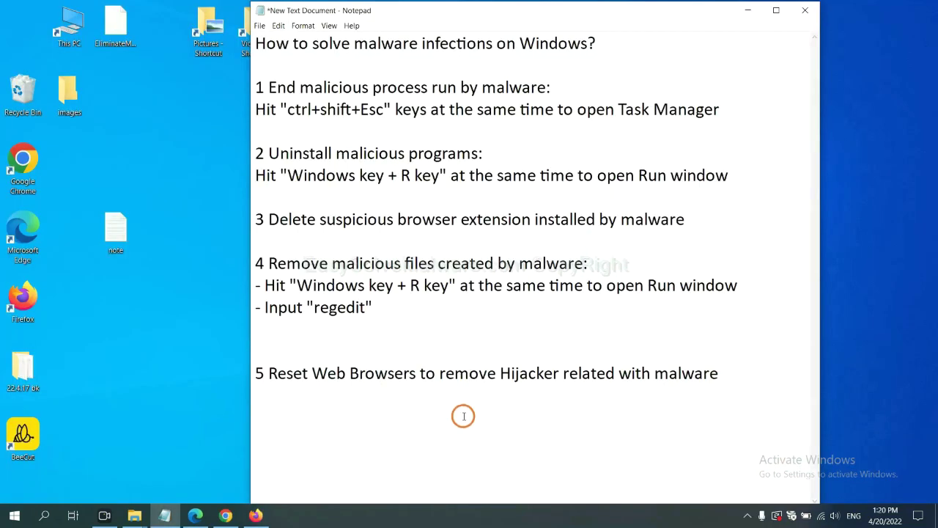
- Find 'reset' in Chrome settings and request restoring the original defaults
click(226, 515)
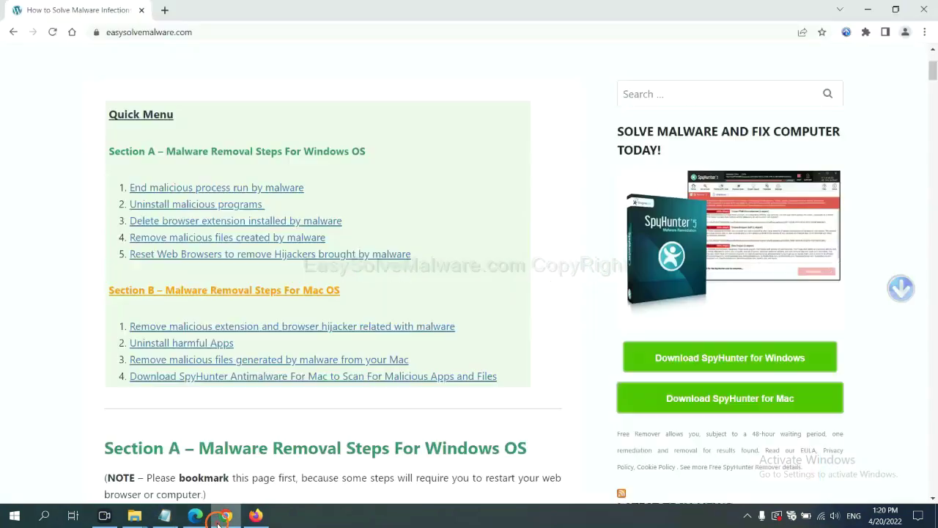
click(925, 33)
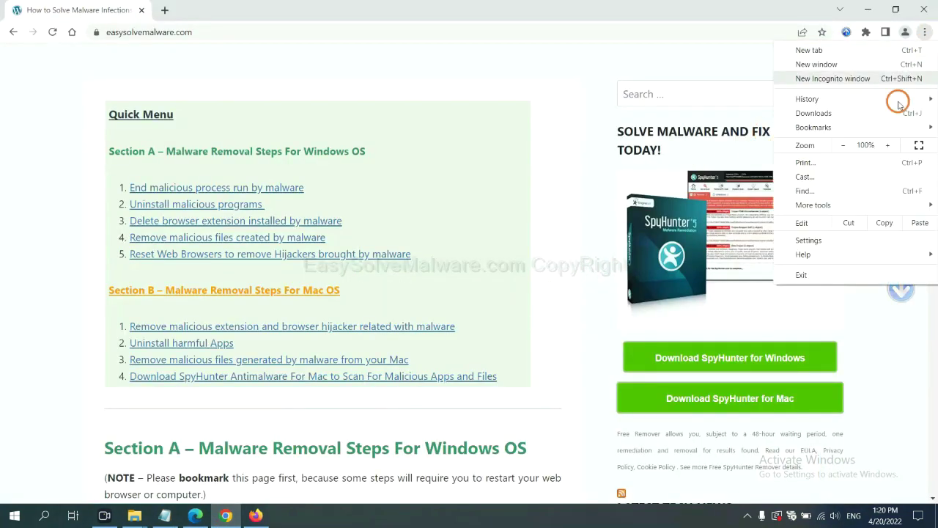
click(818, 239)
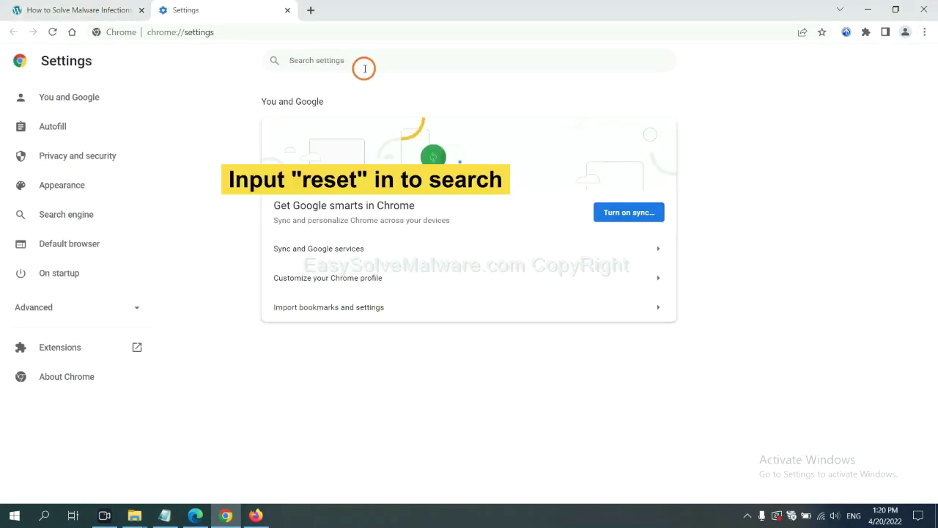
text(reset)
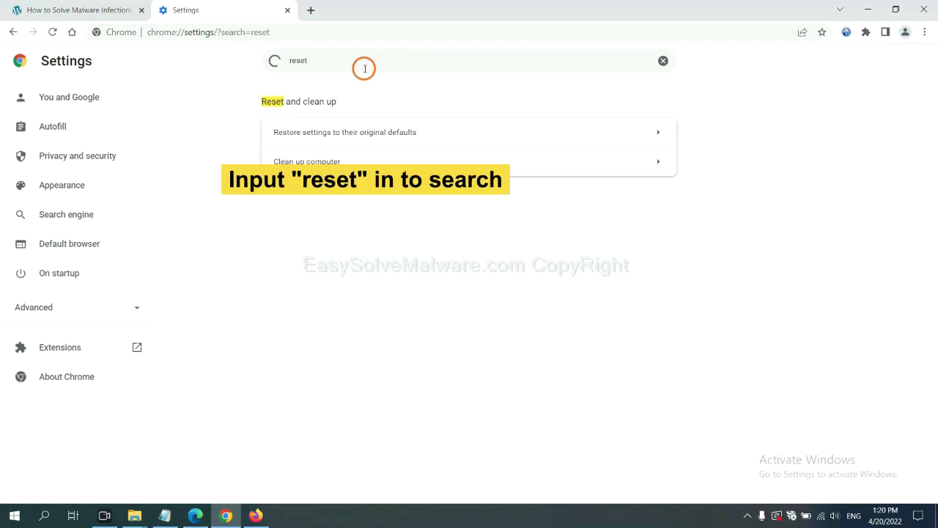
click(399, 131)
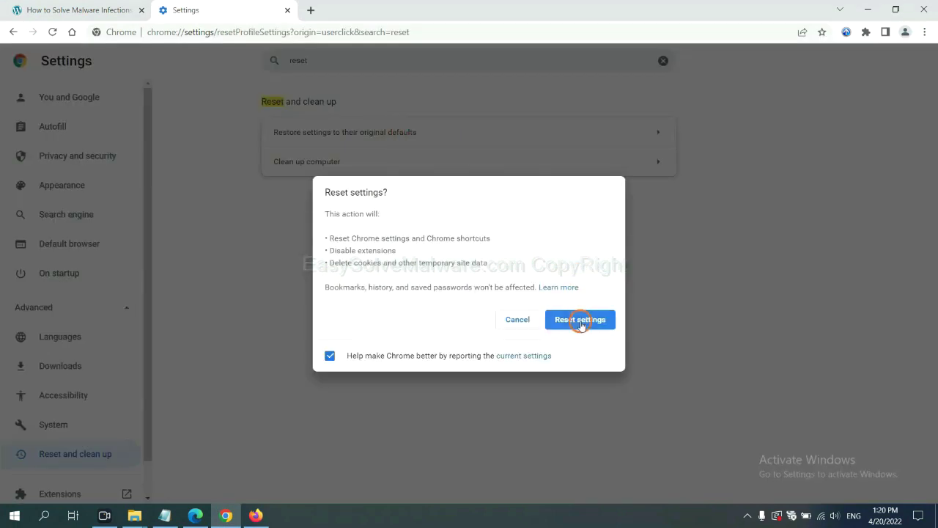
- Refresh Firefox to its defaults from the Help troubleshooting information page
click(258, 513)
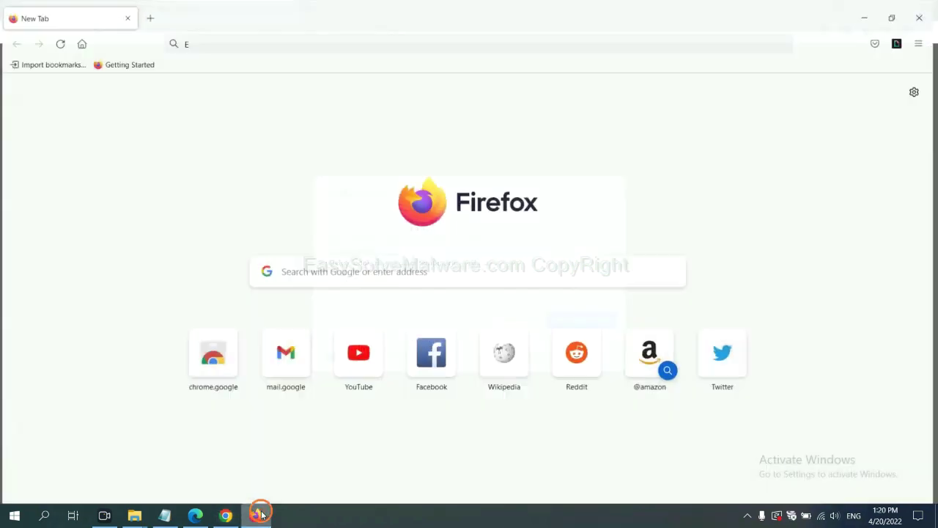
click(923, 41)
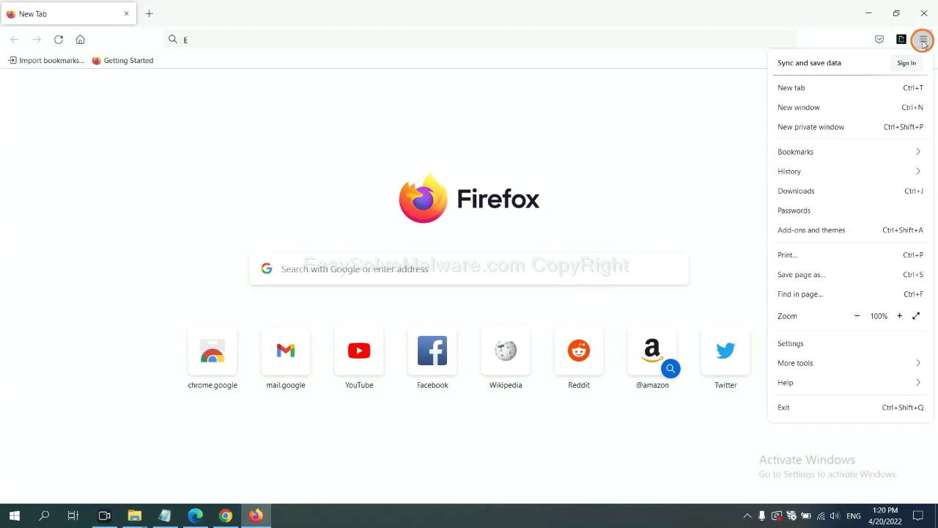
click(805, 381)
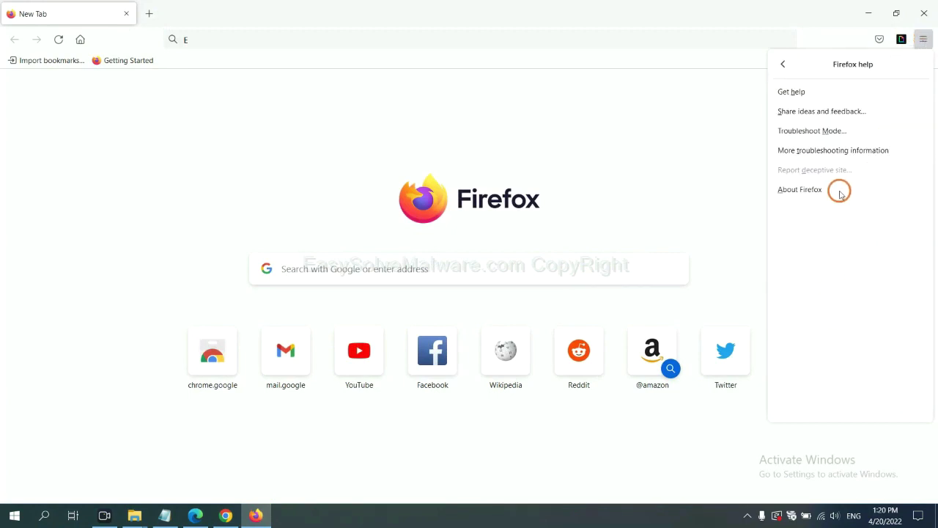
click(823, 152)
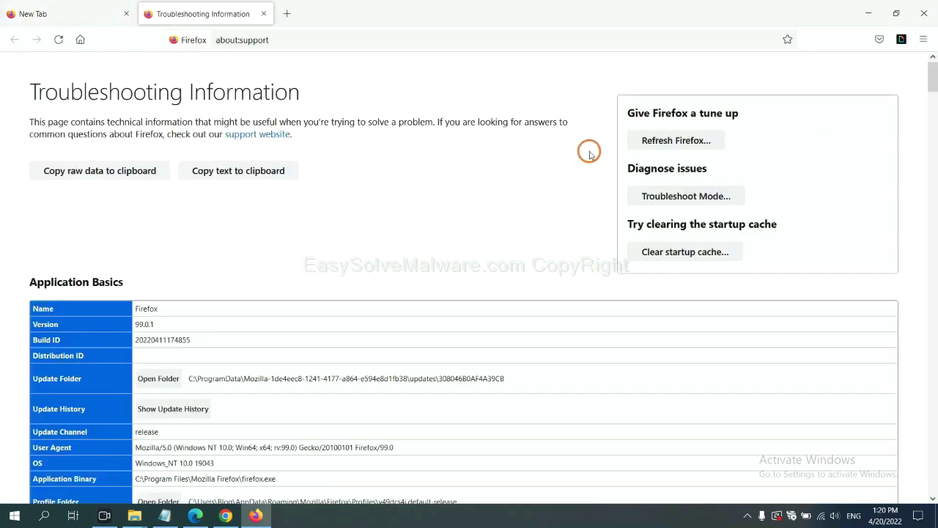
click(659, 144)
click(510, 145)
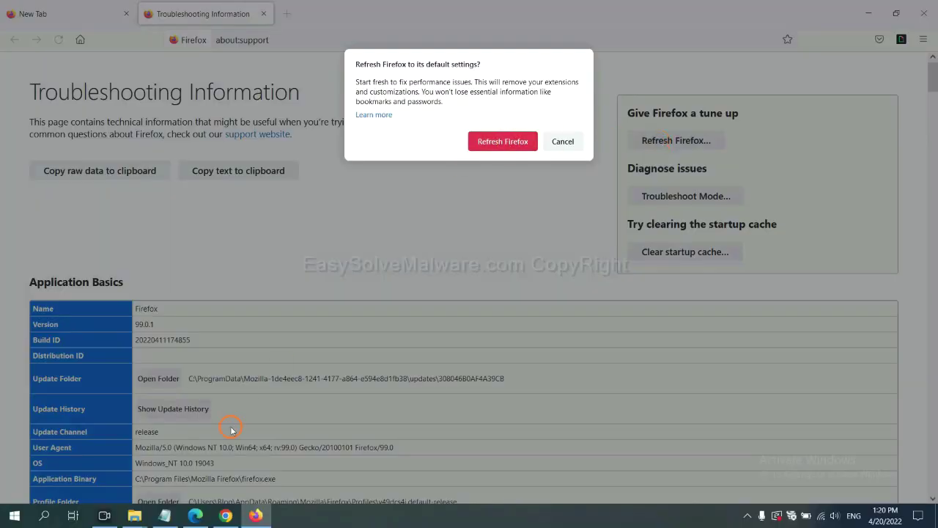
click(195, 515)
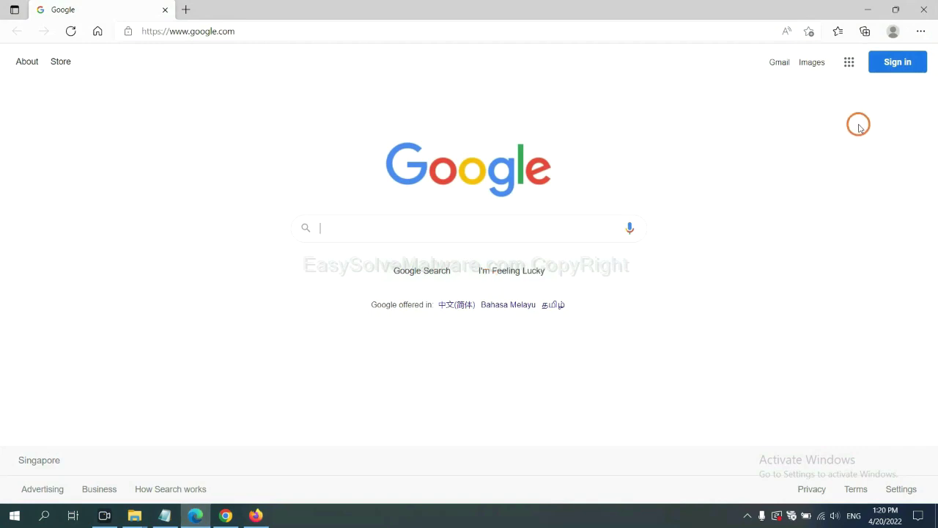
- Find 'reset' in Edge settings and request restoring settings to default values
click(921, 31)
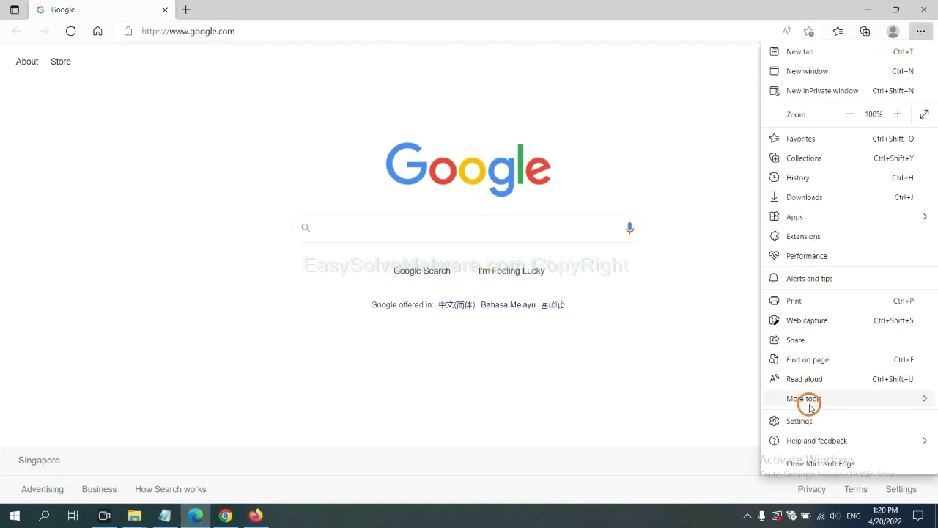
click(799, 420)
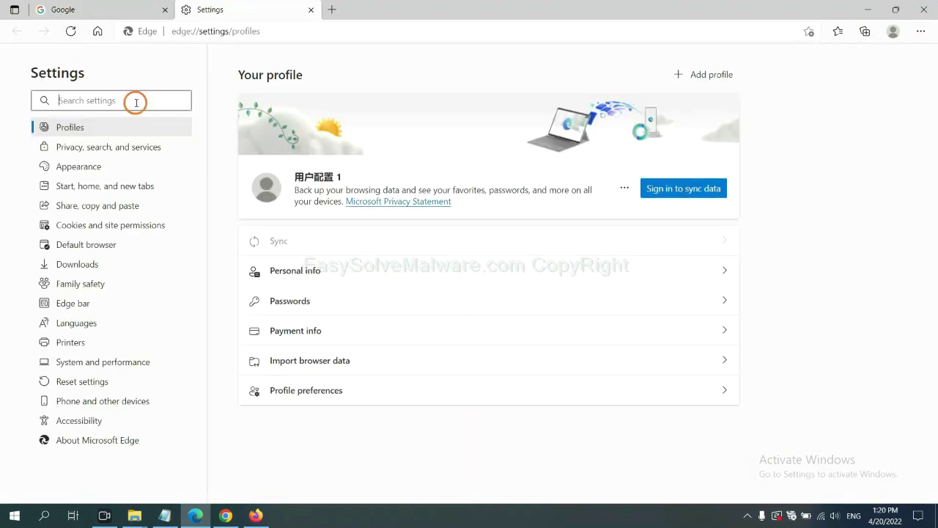
text(re)
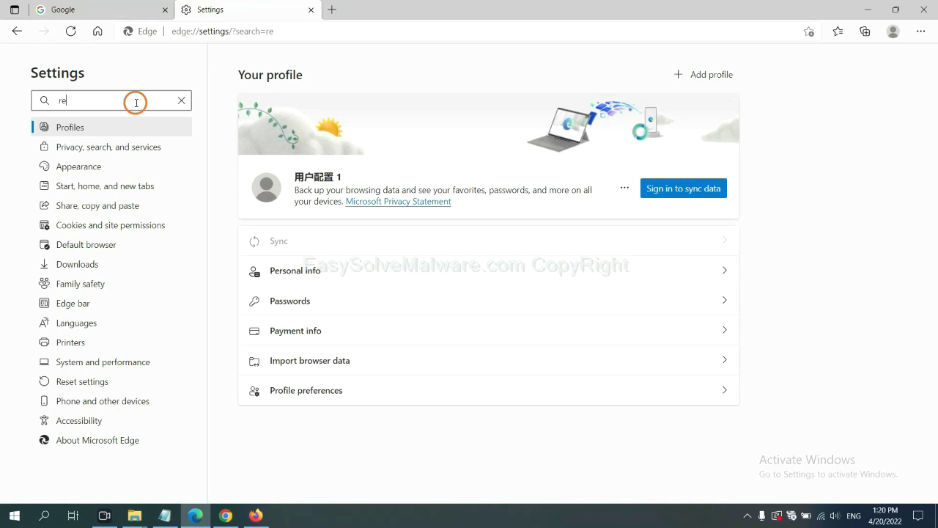
text(set)
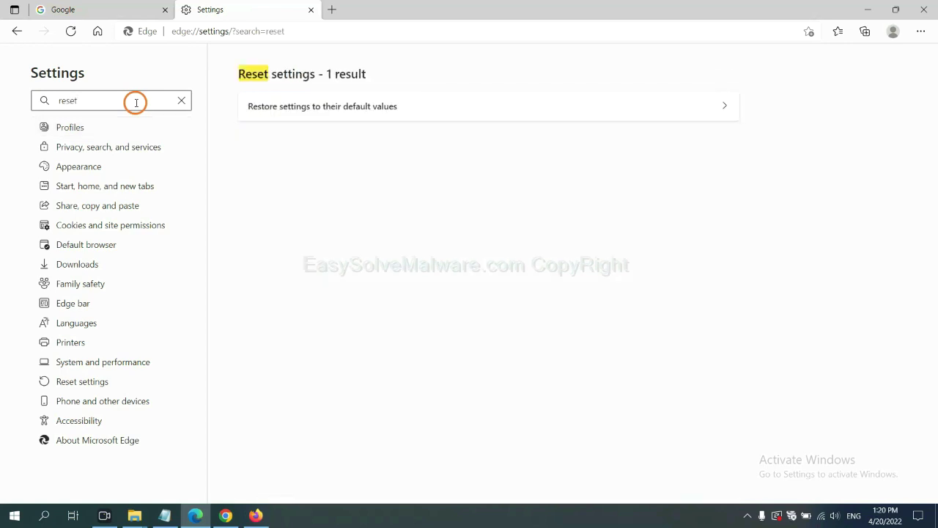
click(327, 105)
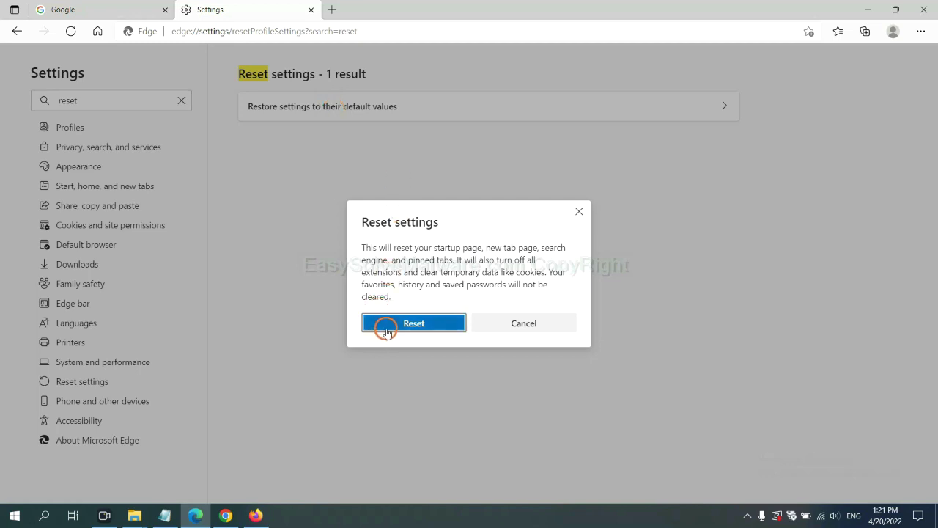